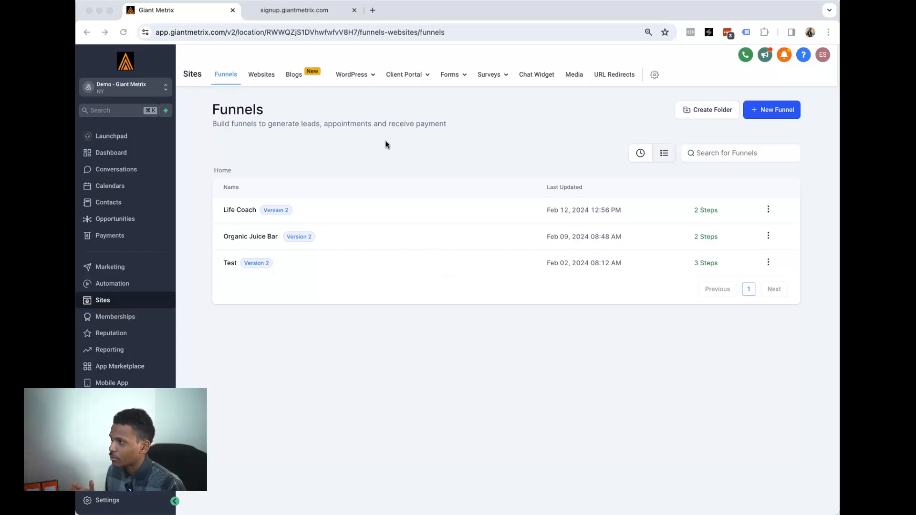
click(303, 17)
scroll(374, 143, down, 7)
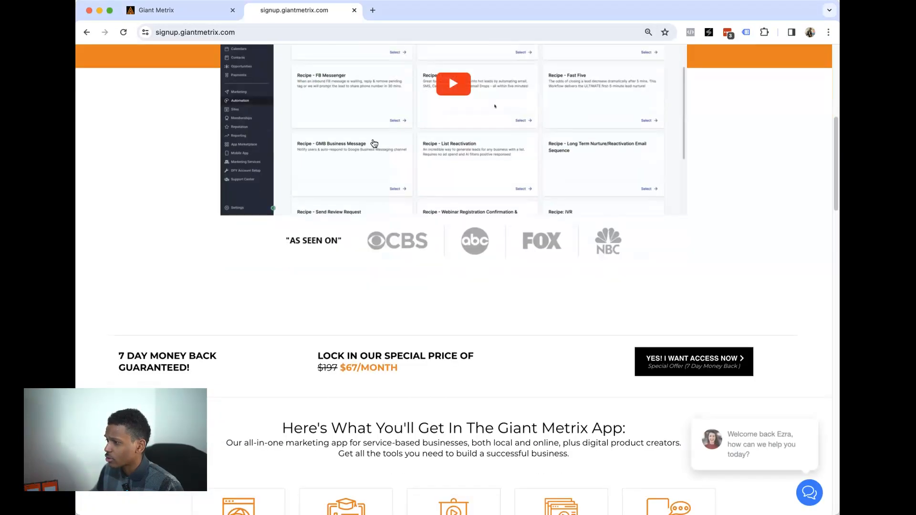
scroll(374, 143, down, 2)
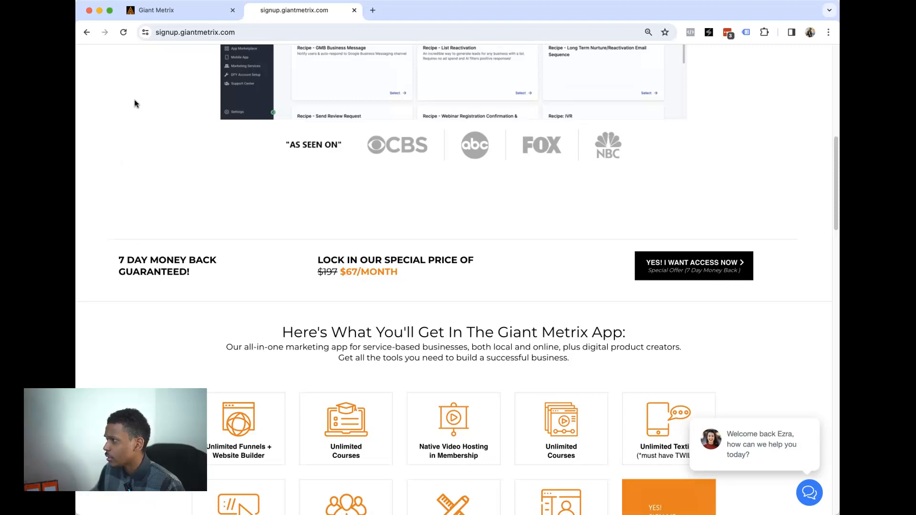
click(165, 14)
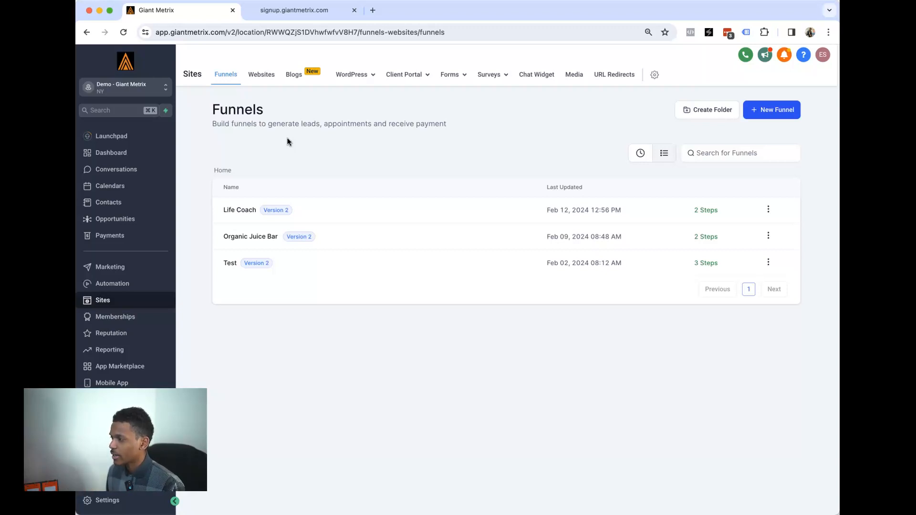
- Start a new funnel built from a template
drag(231, 115, 290, 117)
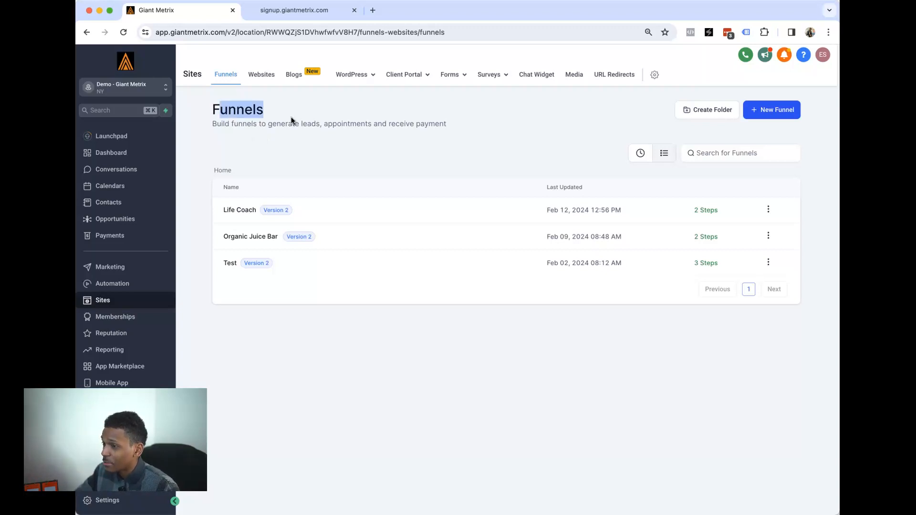
click(767, 114)
click(595, 244)
click(626, 351)
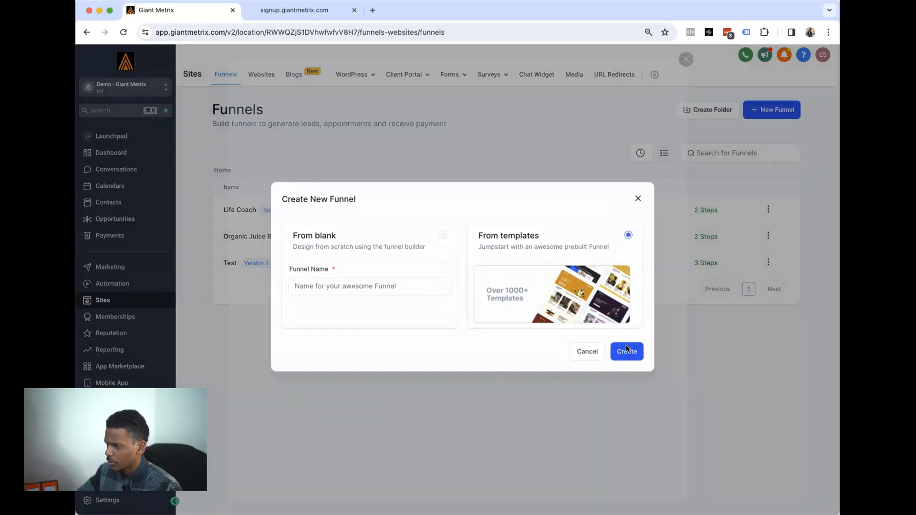
- Search templates for 'event' and add Business Networking Event as the funnel
click(604, 123)
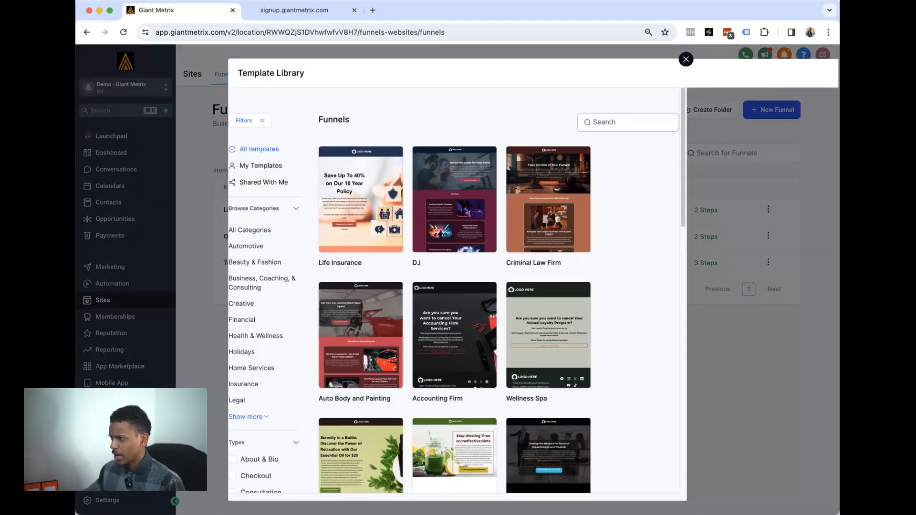
text(event)
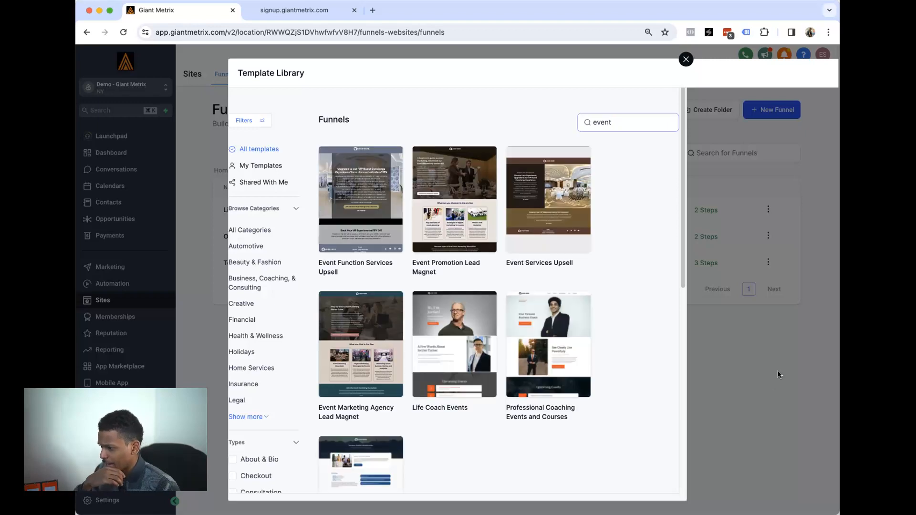
scroll(520, 305, down, 2)
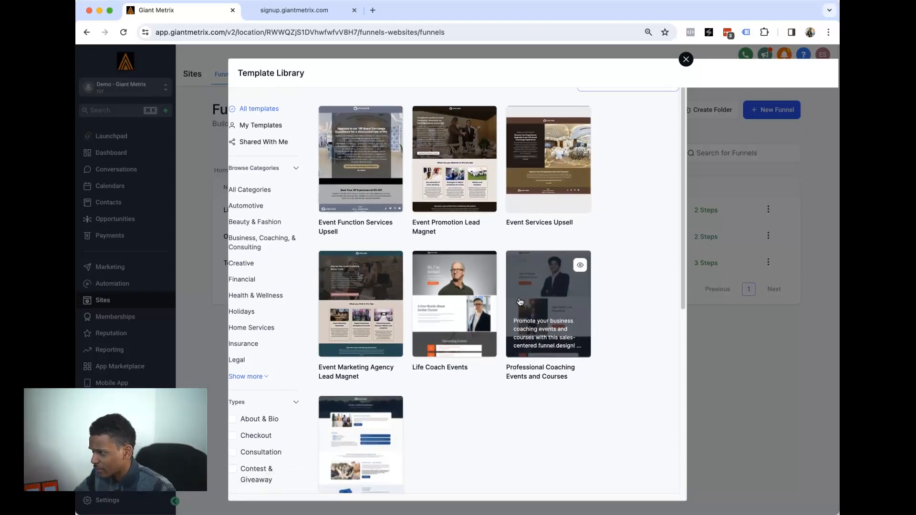
scroll(605, 357, down, 4)
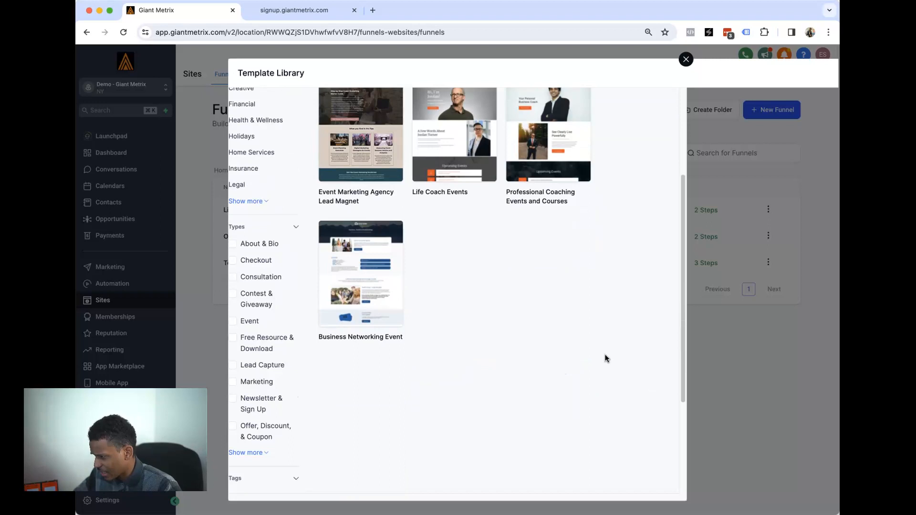
mouse_move(361, 283)
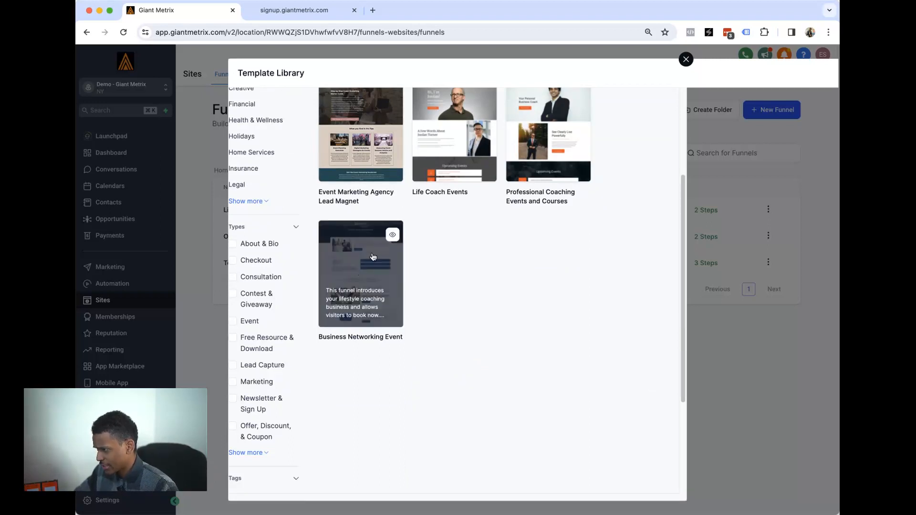
click(373, 256)
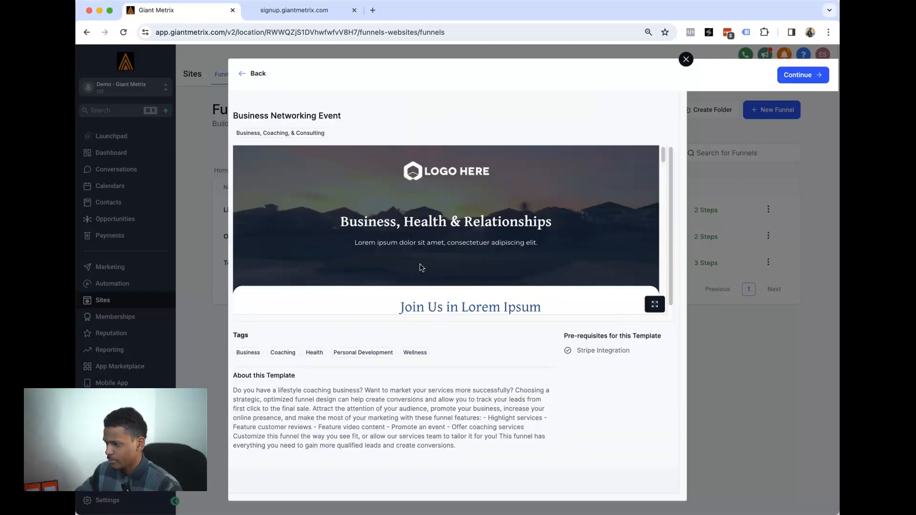
scroll(487, 286, down, 5)
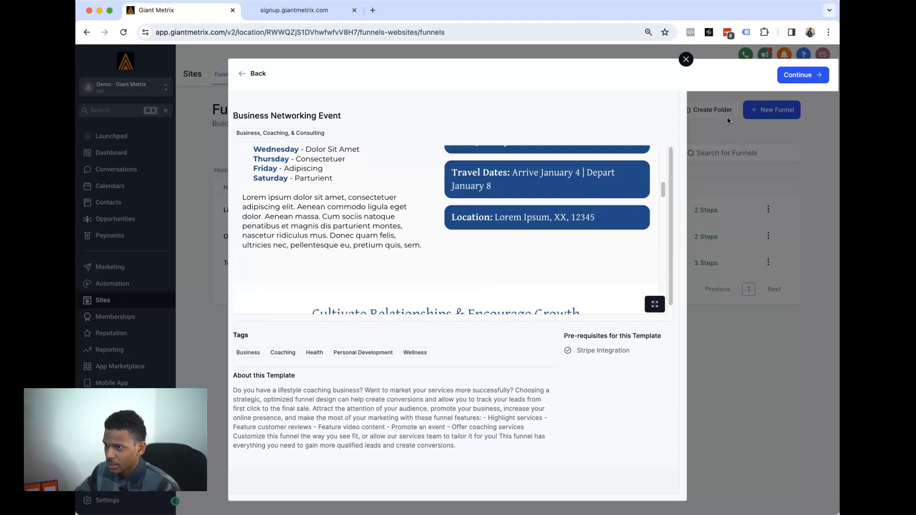
click(793, 77)
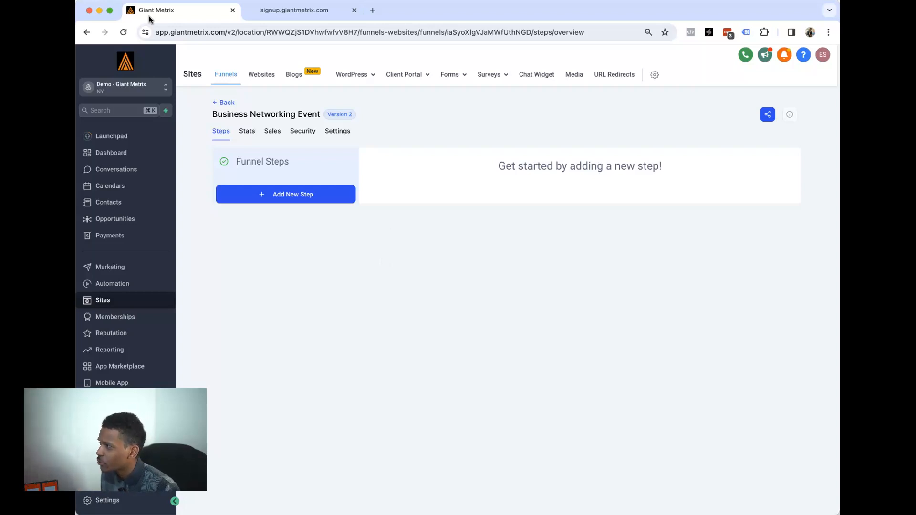
click(123, 32)
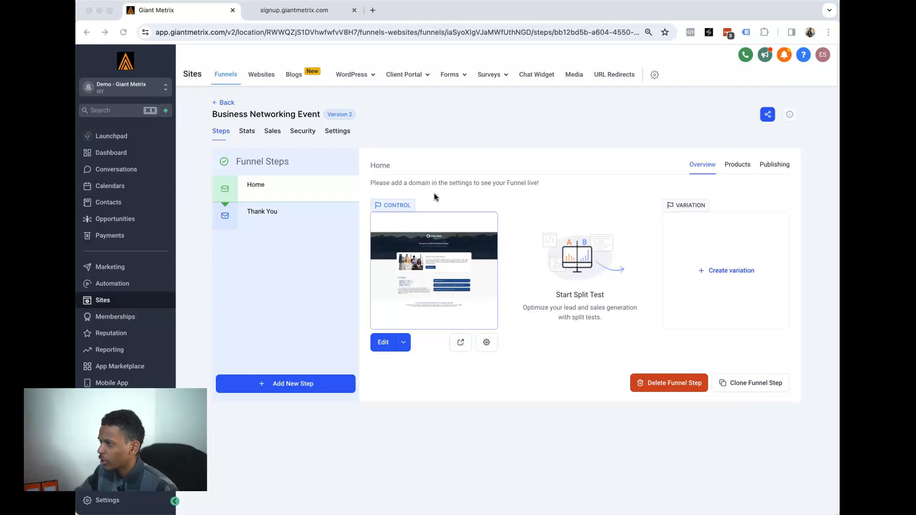
- Bring up the Forms dropdown in the top navigation
click(453, 75)
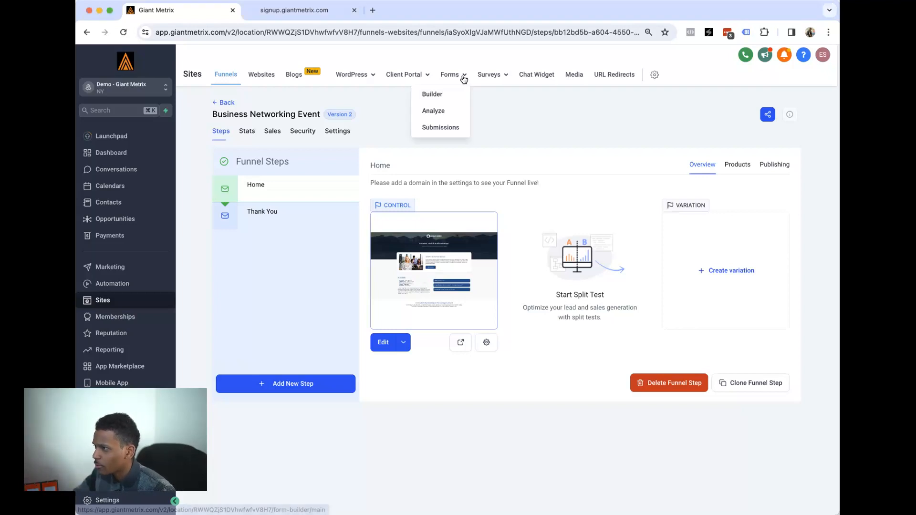
- Create a new blank form from scratch in the Forms builder
click(445, 98)
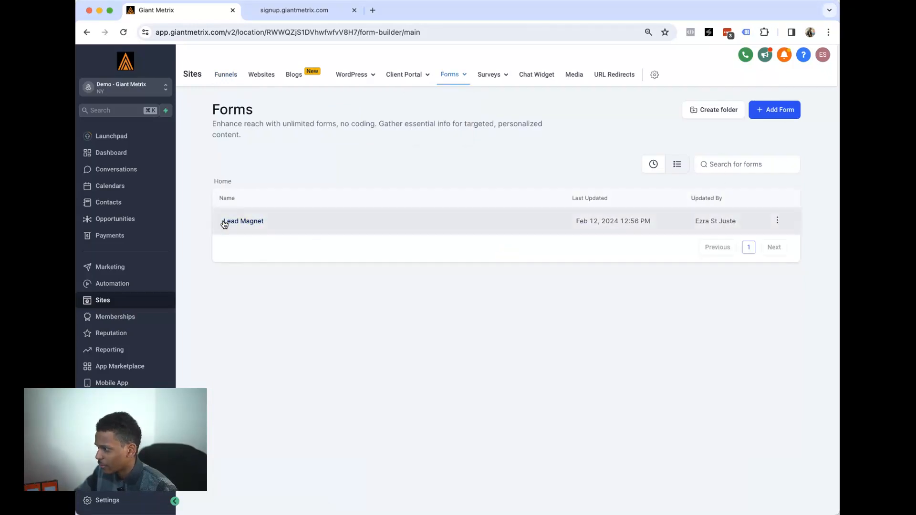
drag(221, 224, 277, 227)
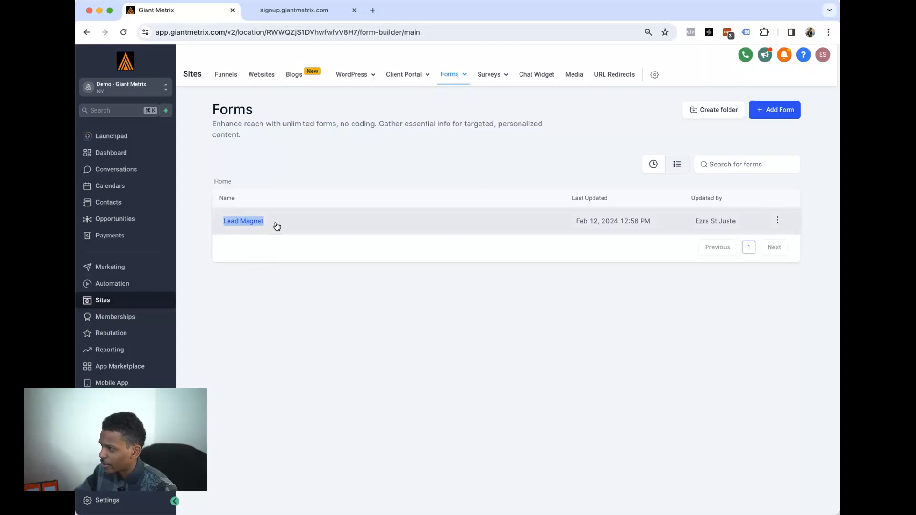
click(768, 112)
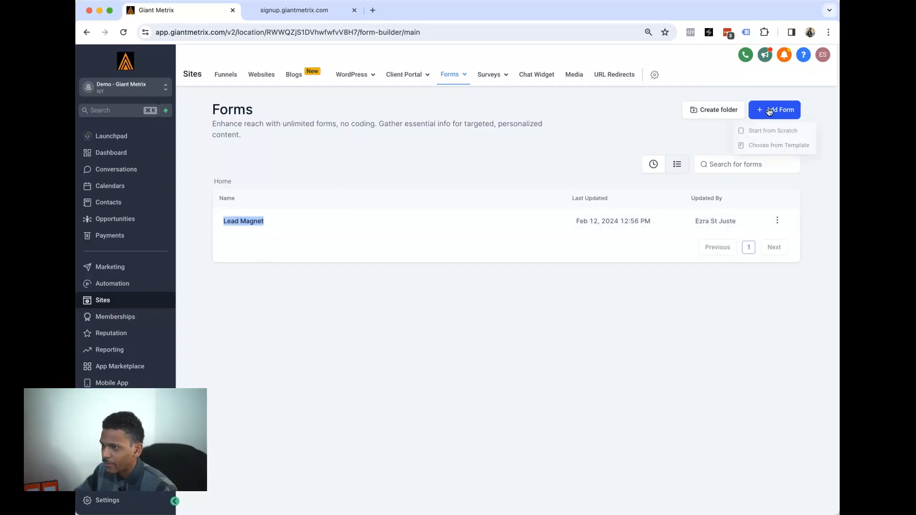
click(760, 131)
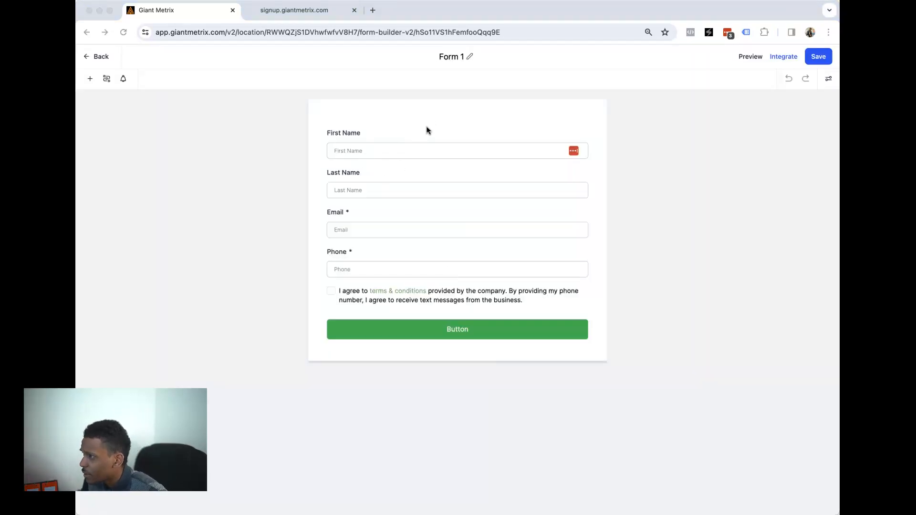
- Rename the form to 'Event Form 1'
double_click(453, 56)
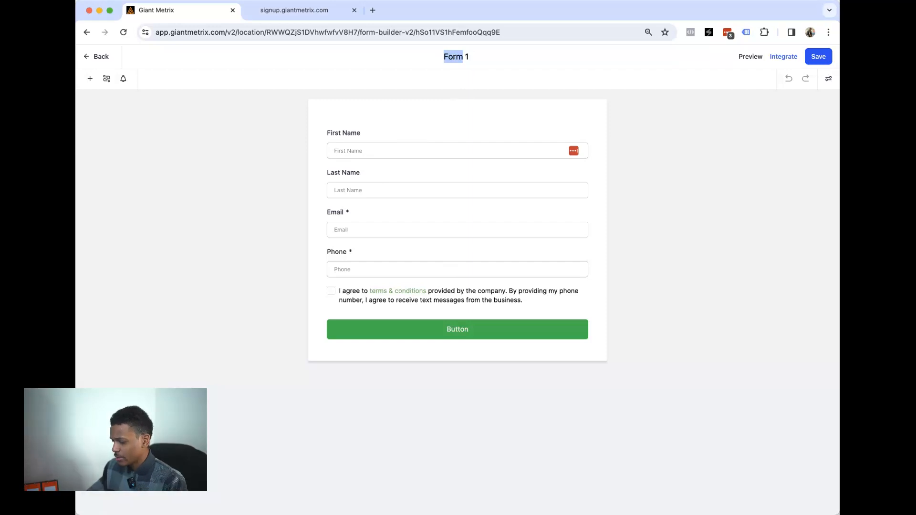
text(Event Form)
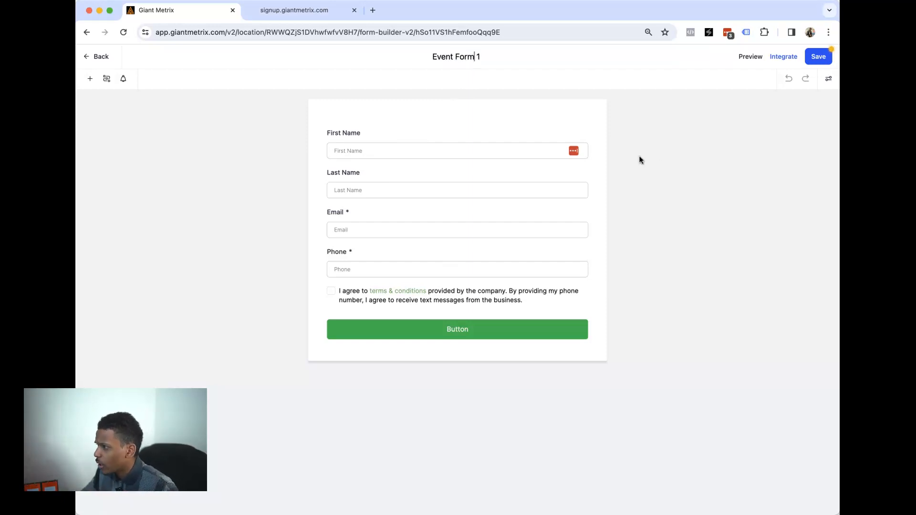
click(353, 220)
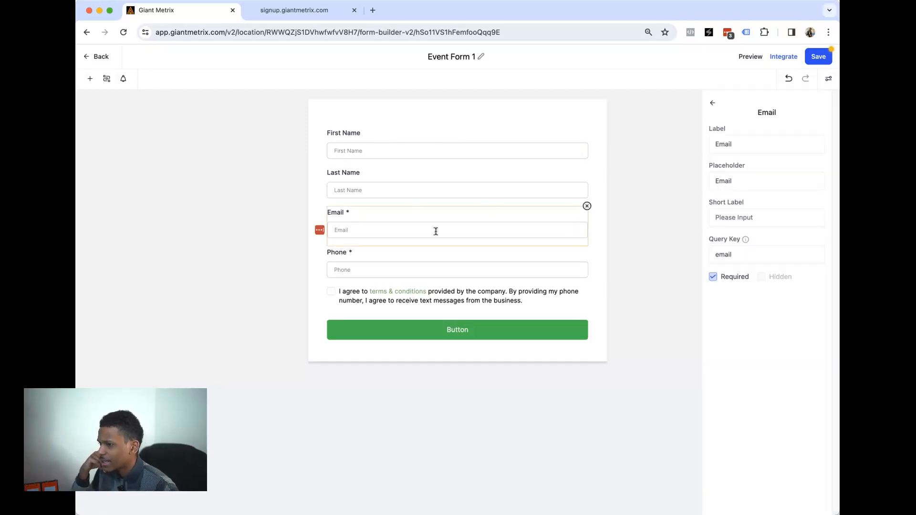
click(90, 81)
scroll(134, 267, down, 5)
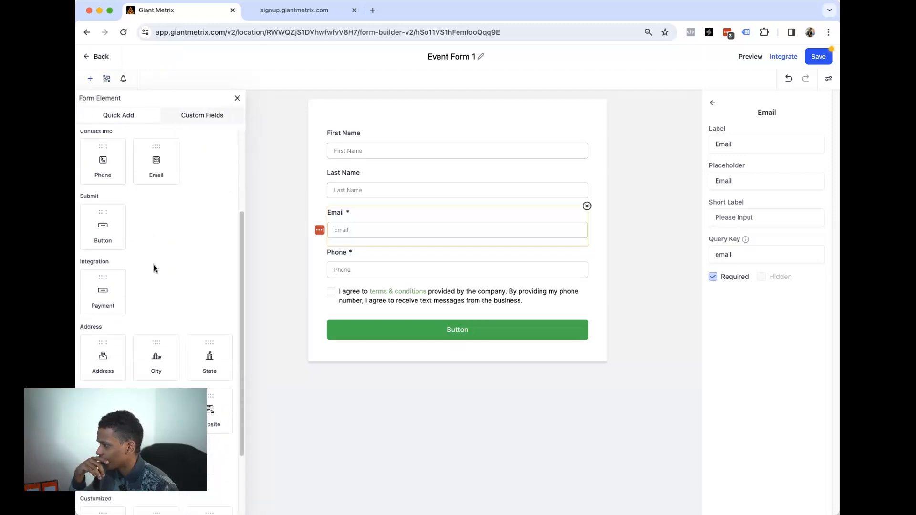
scroll(154, 269, down, 2)
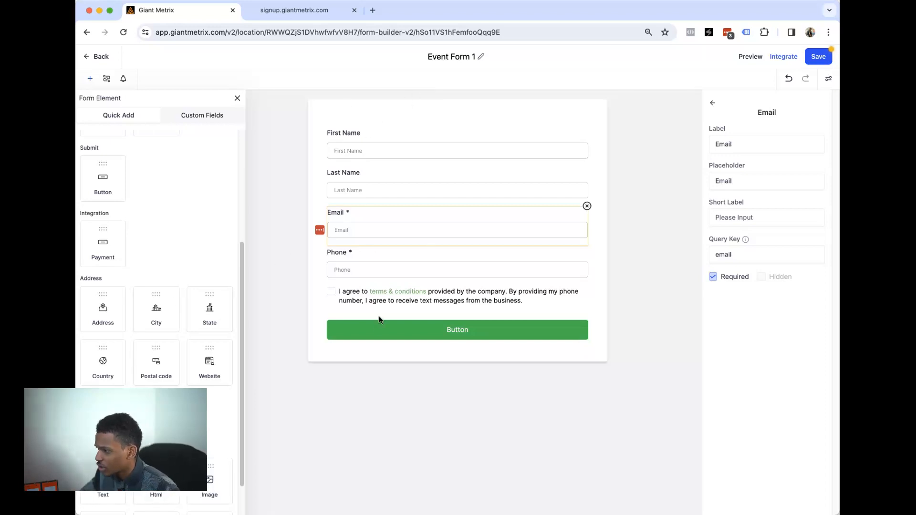
- Relabel the submit button 'Sign Up Now!', save the form, and return to Forms
click(466, 332)
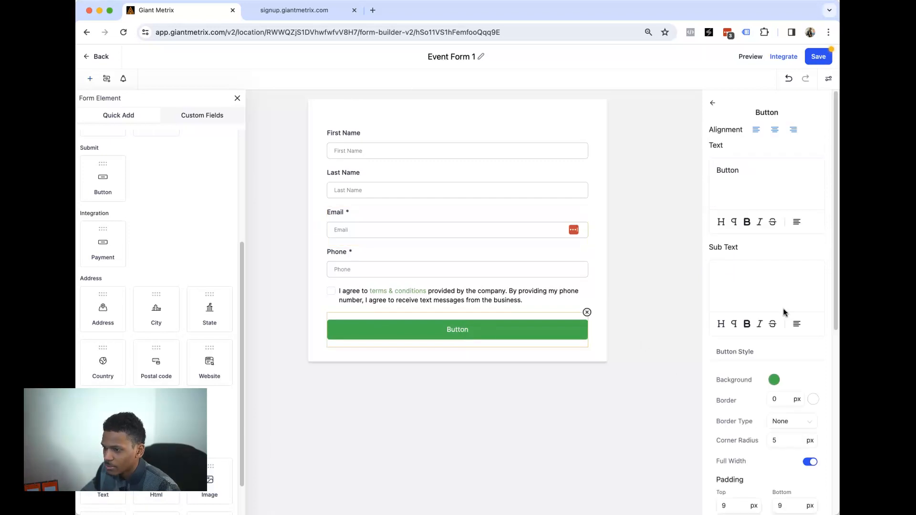
double_click(759, 179)
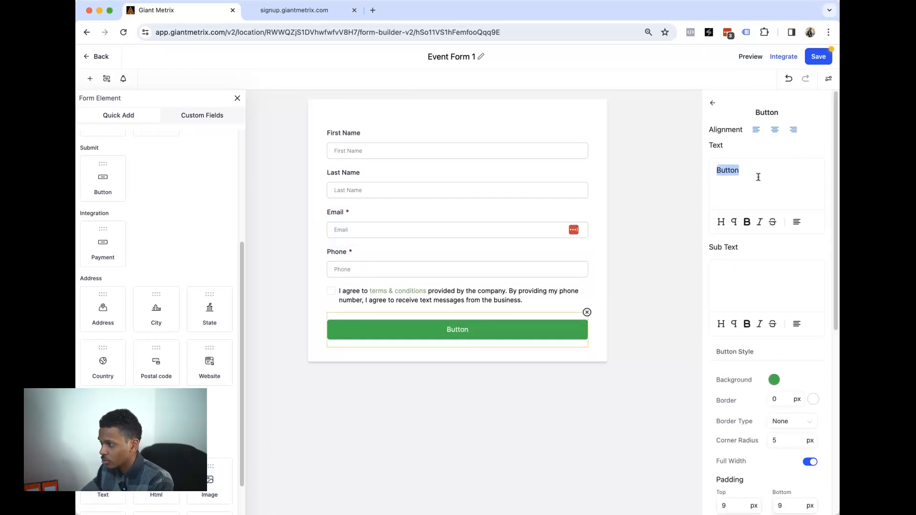
text(J)
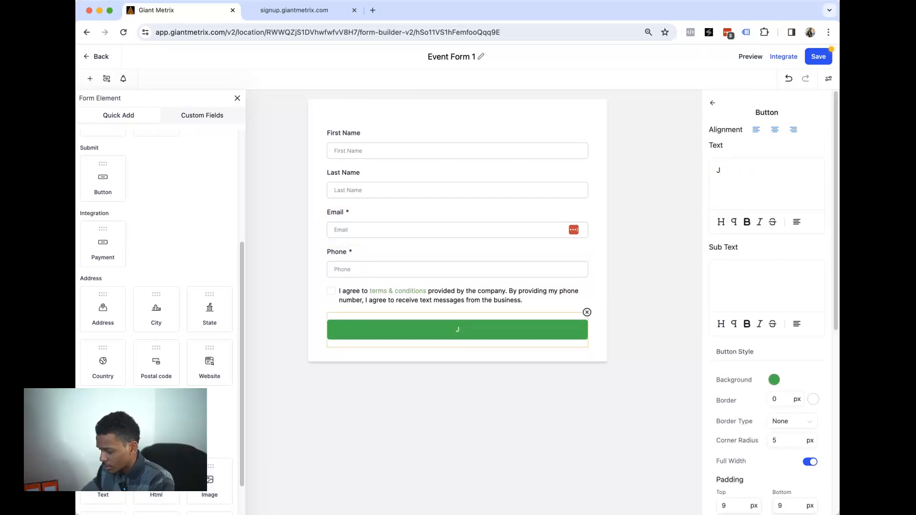
text(ign Up Noe)
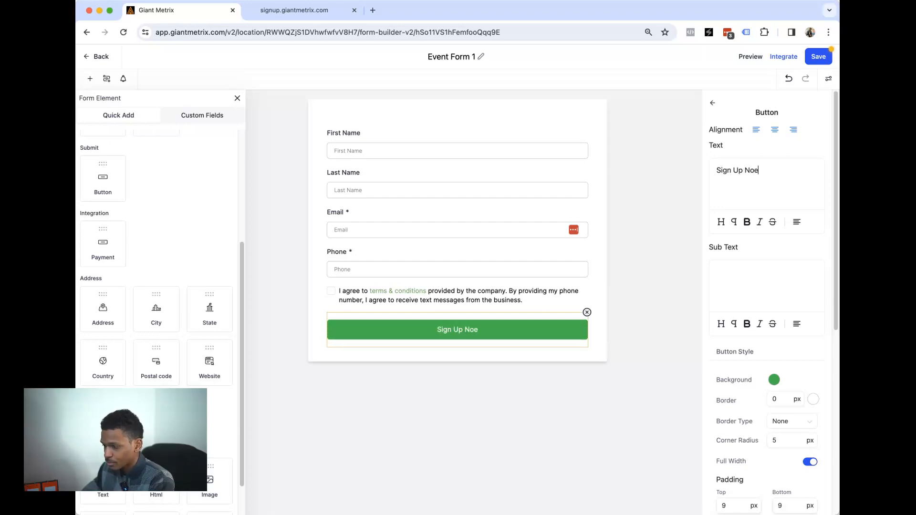
key(BackSpace)
text(w!)
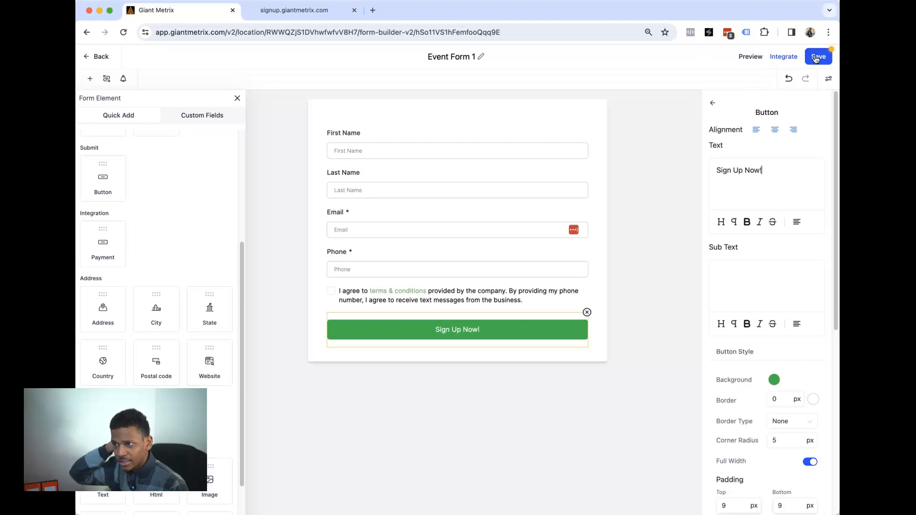
click(816, 57)
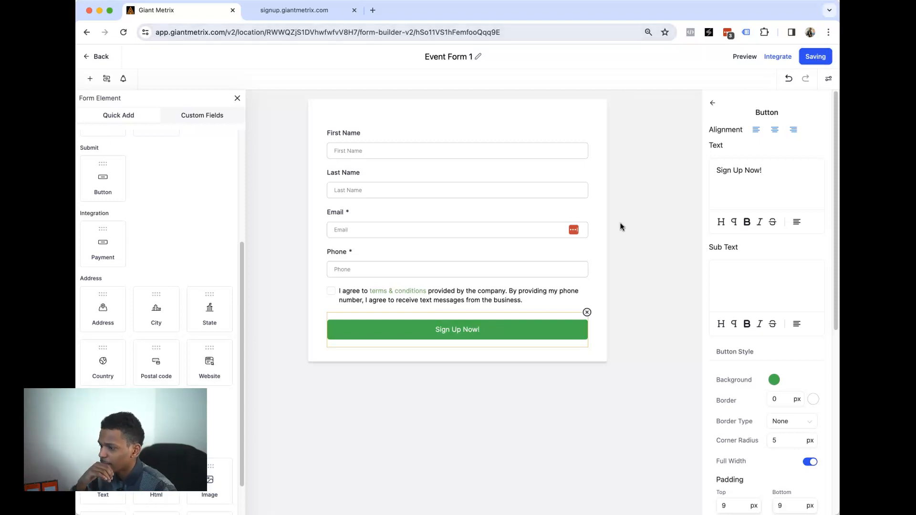
click(102, 58)
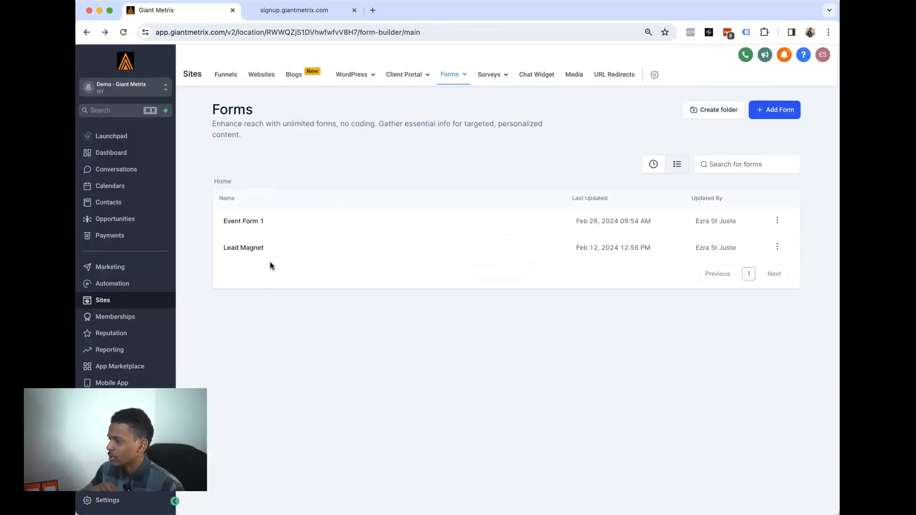
- Edit the Home step page of the Business Networking Event funnel
click(231, 77)
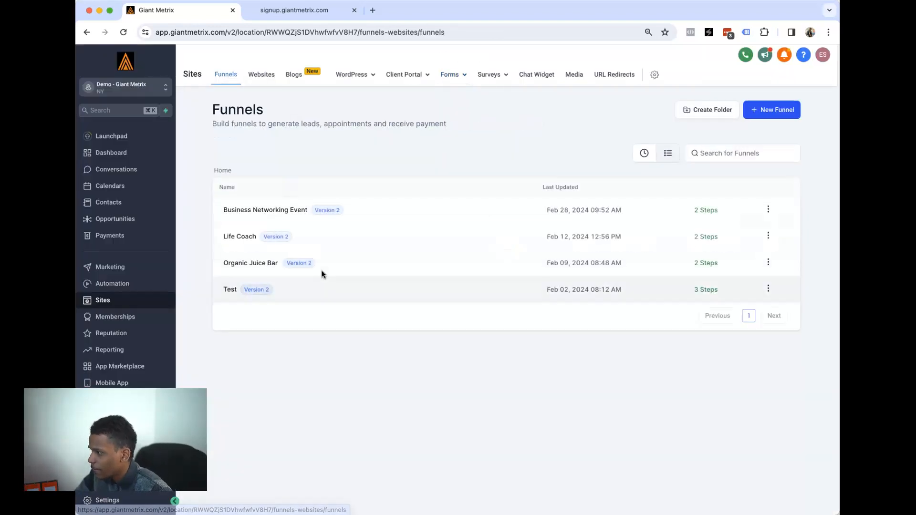
click(258, 210)
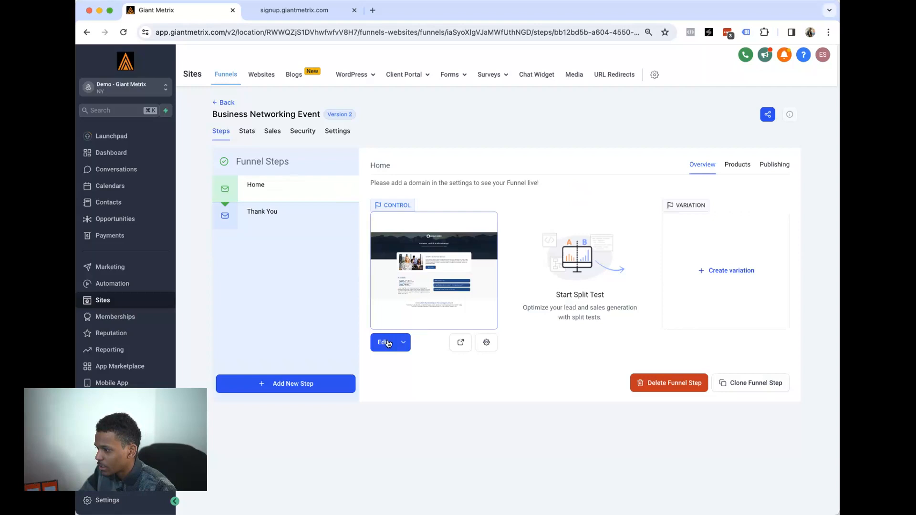
click(386, 343)
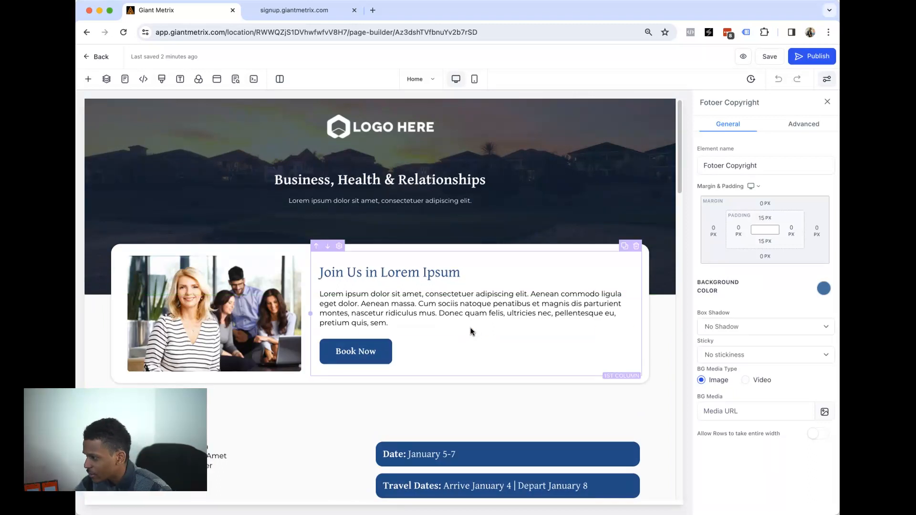
- Keep Book Now set to Open popup and delete the popup's Two Step Order form
scroll(378, 297, down, 2)
scroll(379, 297, down, 1)
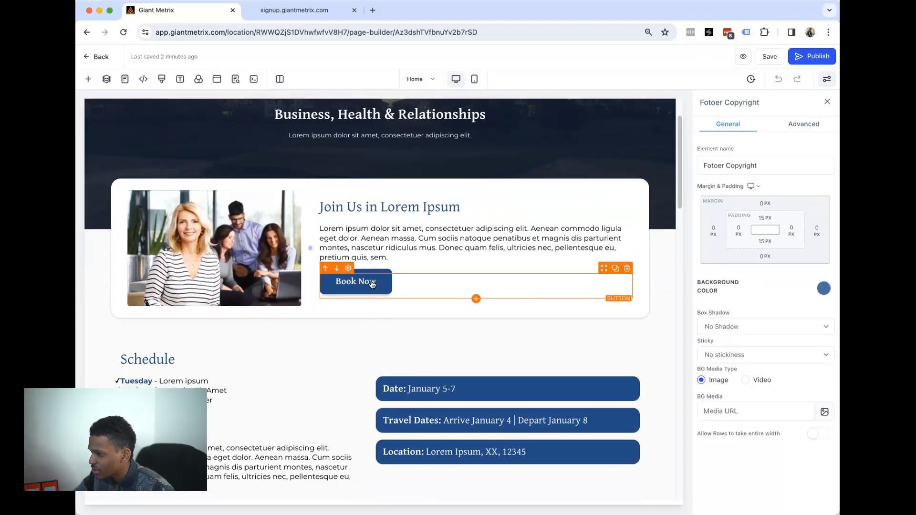
click(372, 284)
scroll(774, 390, down, 7)
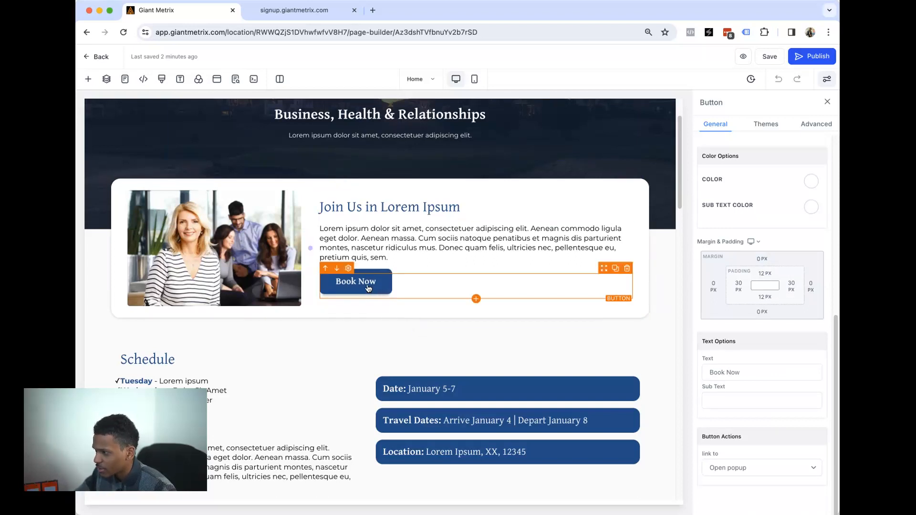
click(742, 470)
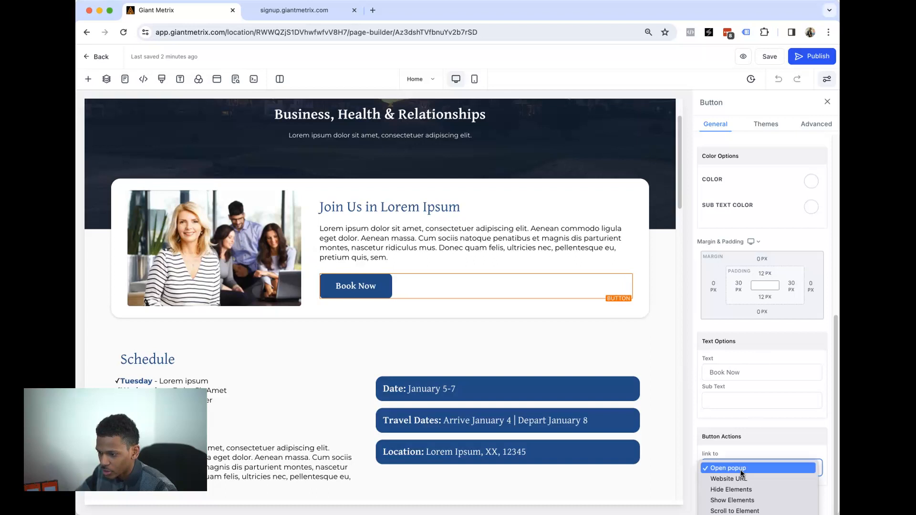
click(740, 432)
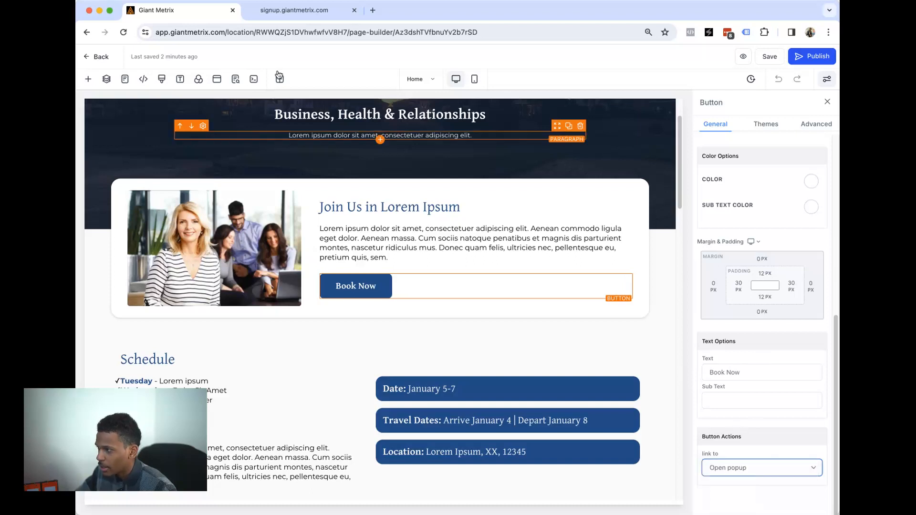
click(217, 80)
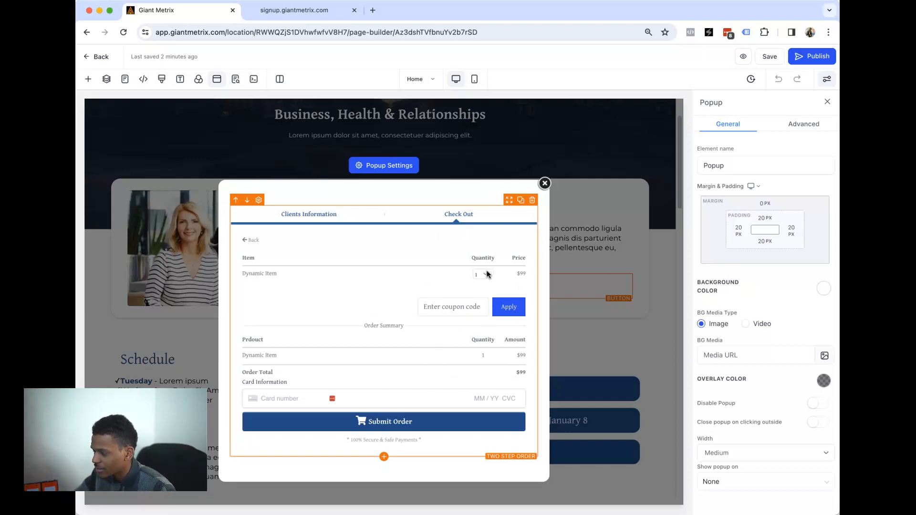
click(532, 201)
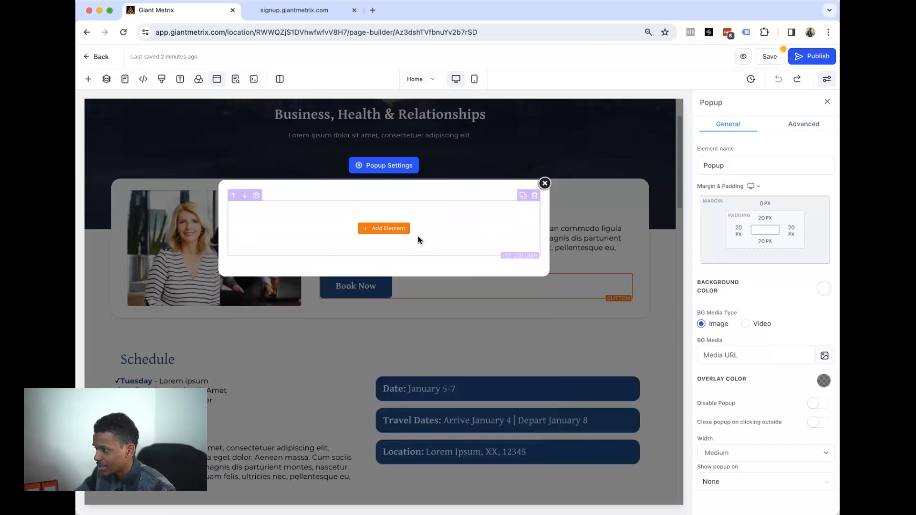
- Drop a Form element into the popup, pick Event Form 1, and save the page
click(388, 229)
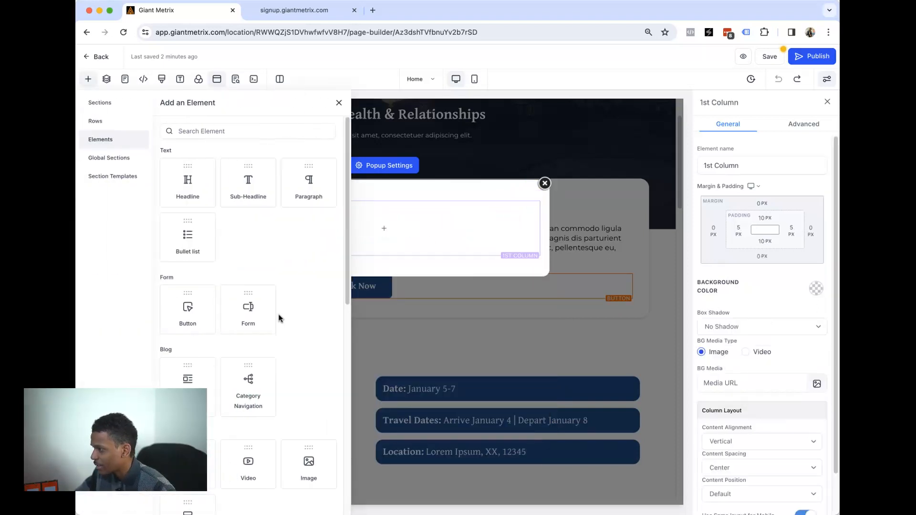
scroll(278, 308, down, 2)
drag(248, 222, 409, 247)
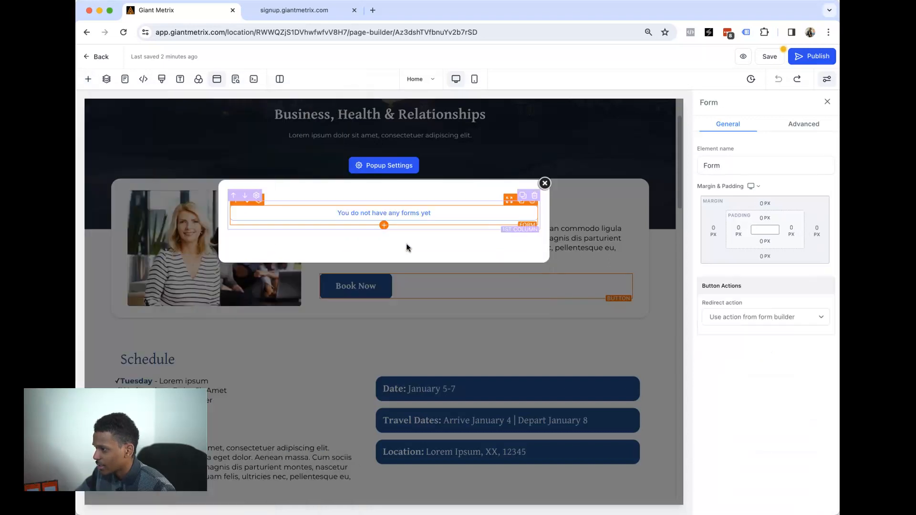
click(405, 240)
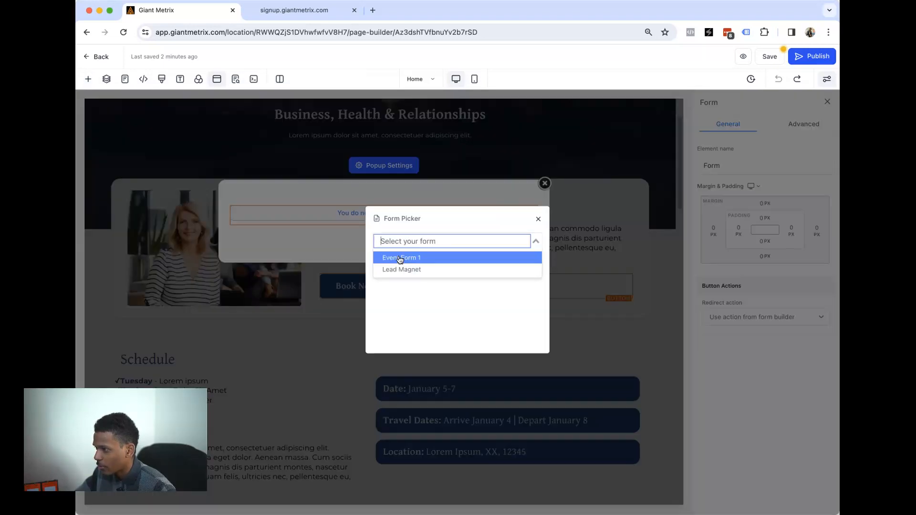
click(398, 258)
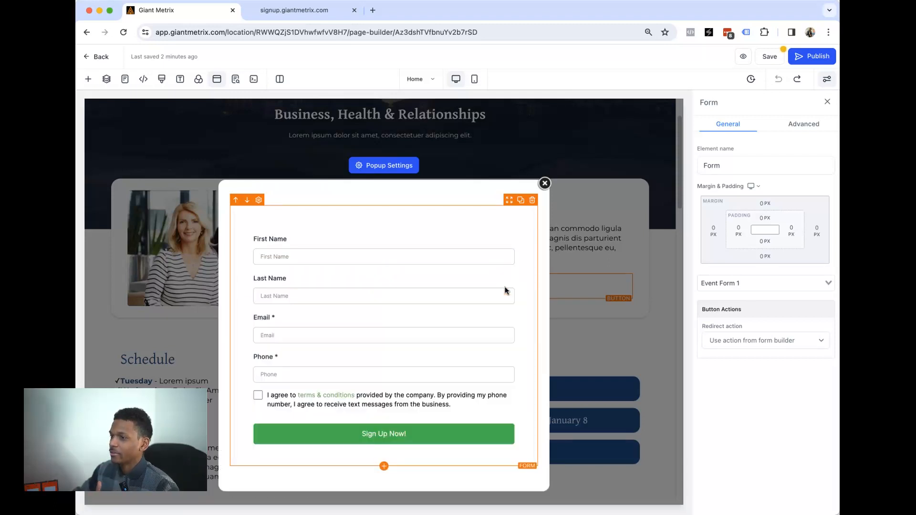
click(770, 57)
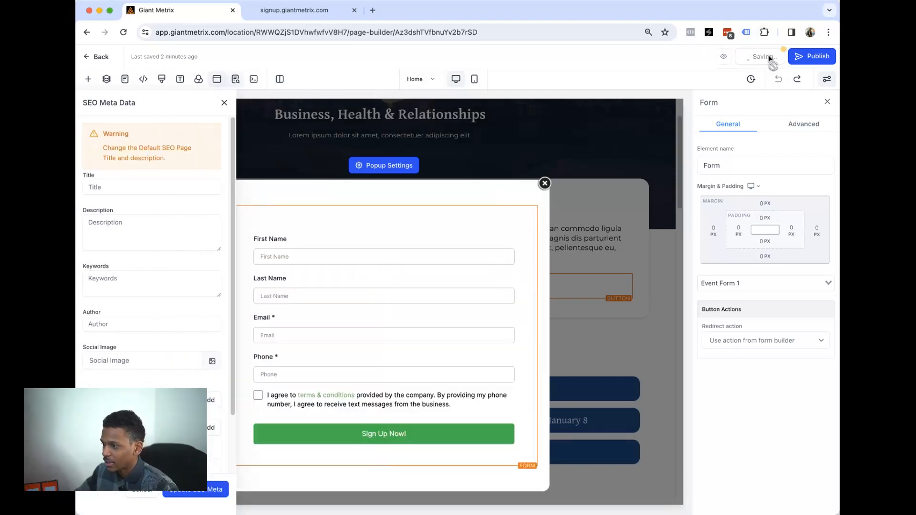
click(544, 184)
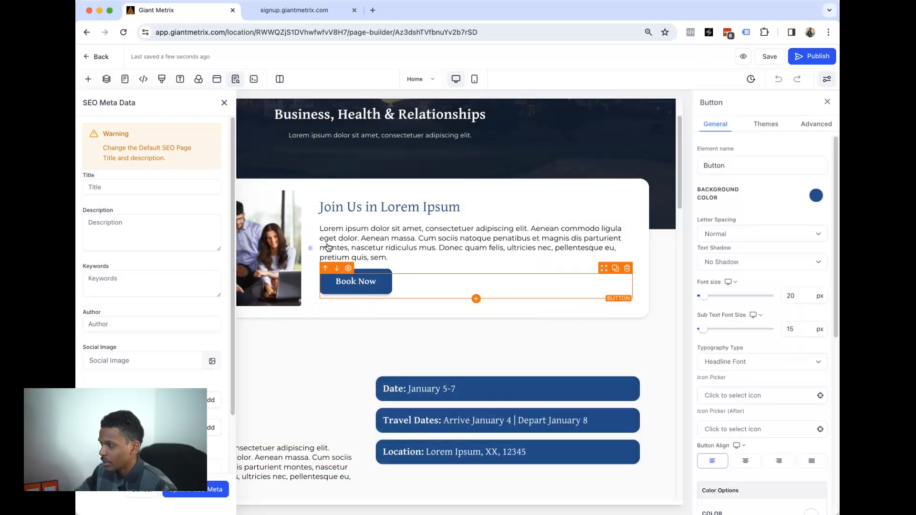
click(217, 78)
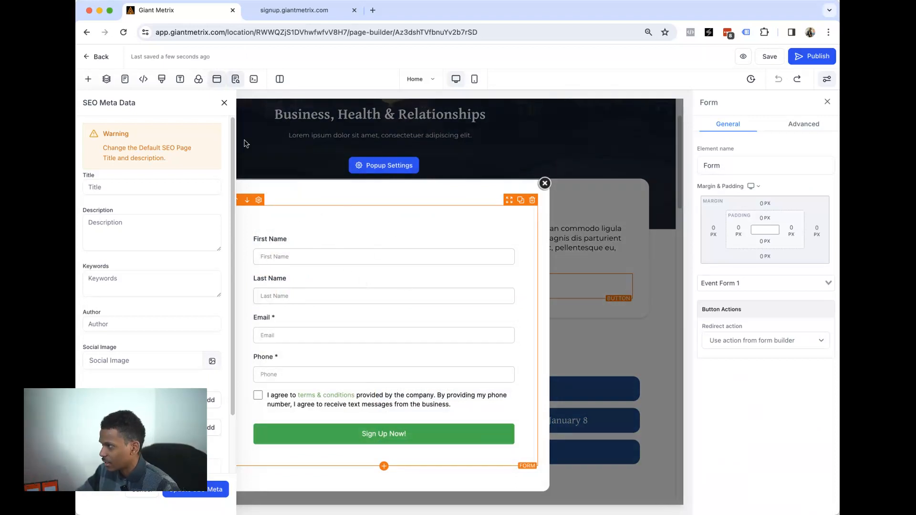
click(88, 80)
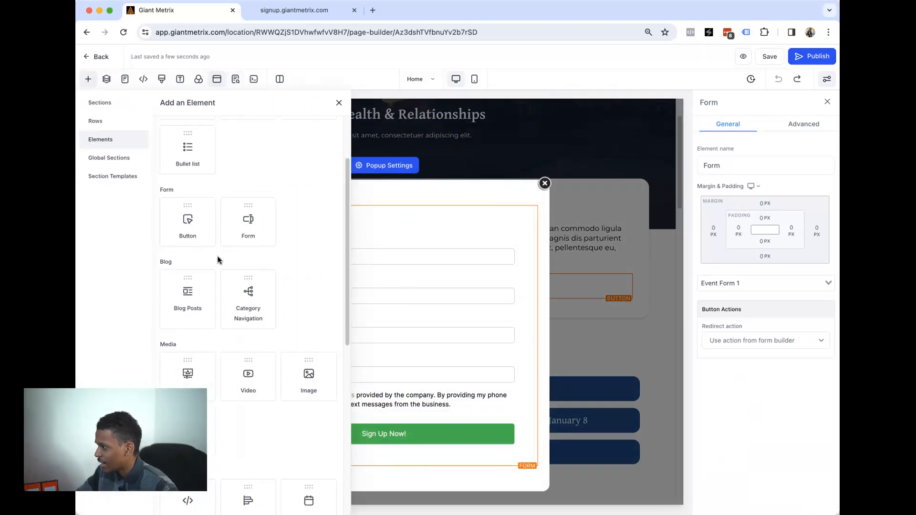
- Add a 'Limited Spots Available!' headline above the popup form, save, and close the popup
scroll(217, 260, up, 3)
drag(215, 203, 401, 234)
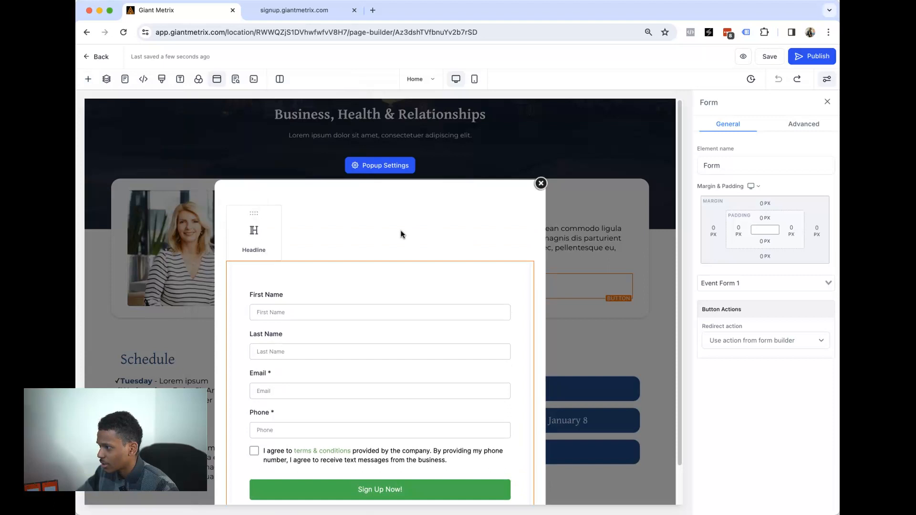
triple_click(390, 216)
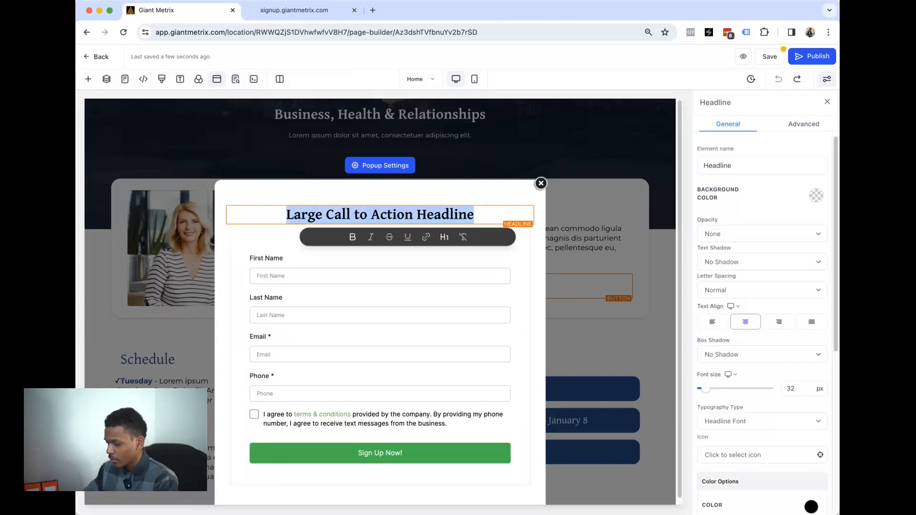
text(Don')
text(t)
key(super+a)
text(Limited SPots)
key(BackSpace)
key(BackSpace)
key(BackSpace)
key(BackSpace)
key(BackSpace)
text(Spots)
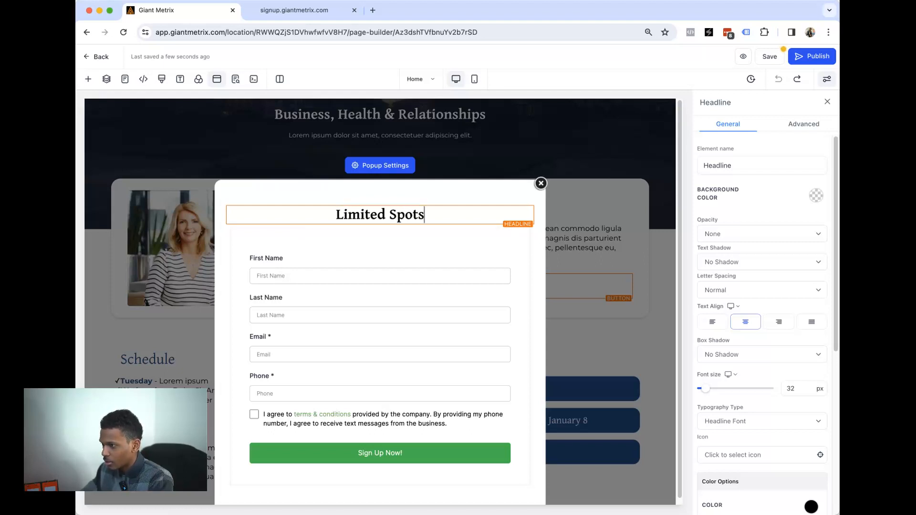
text( Available!)
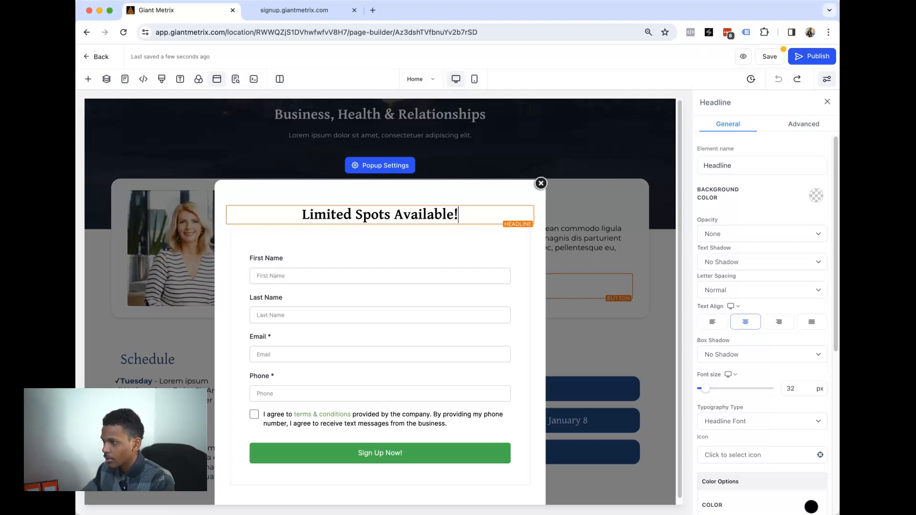
click(474, 198)
click(771, 57)
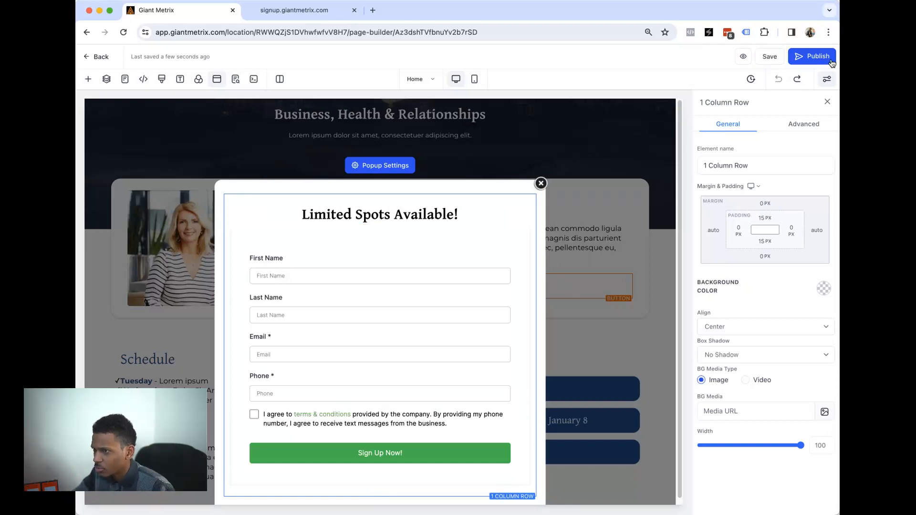
click(541, 184)
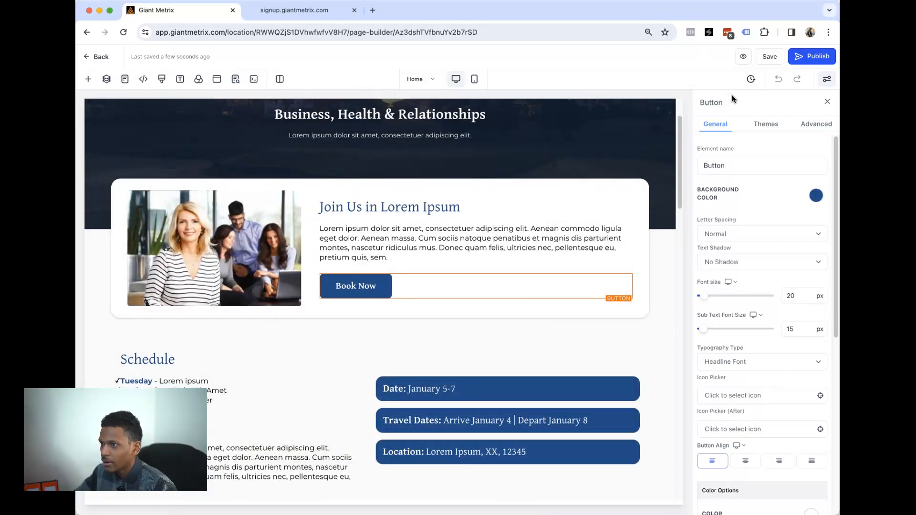
click(743, 56)
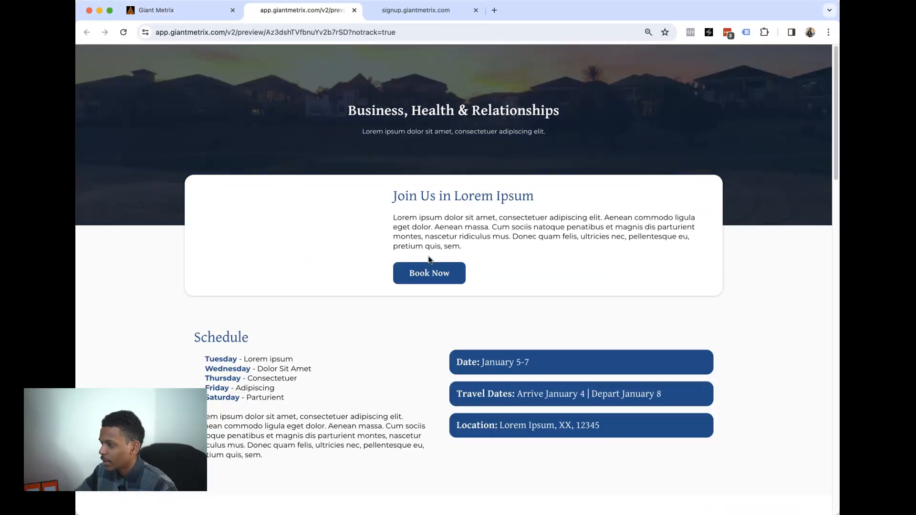
click(428, 284)
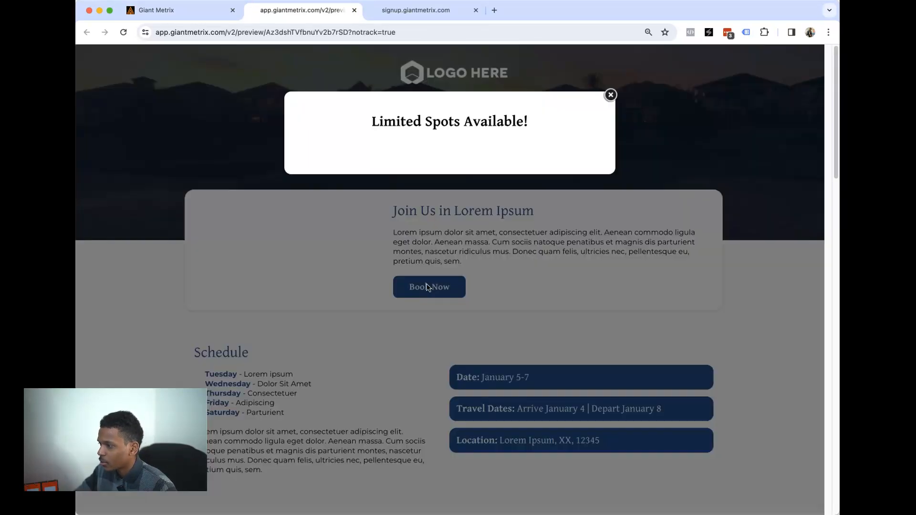
drag(385, 121, 472, 338)
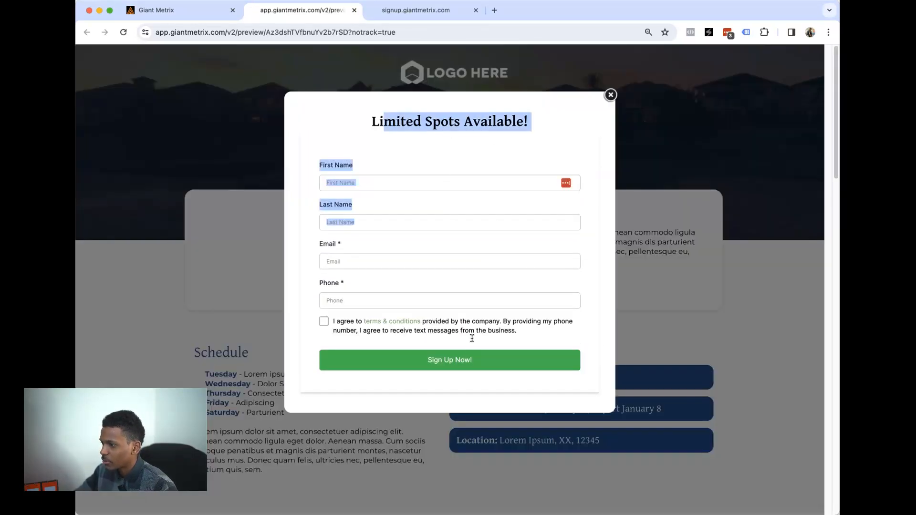
click(432, 263)
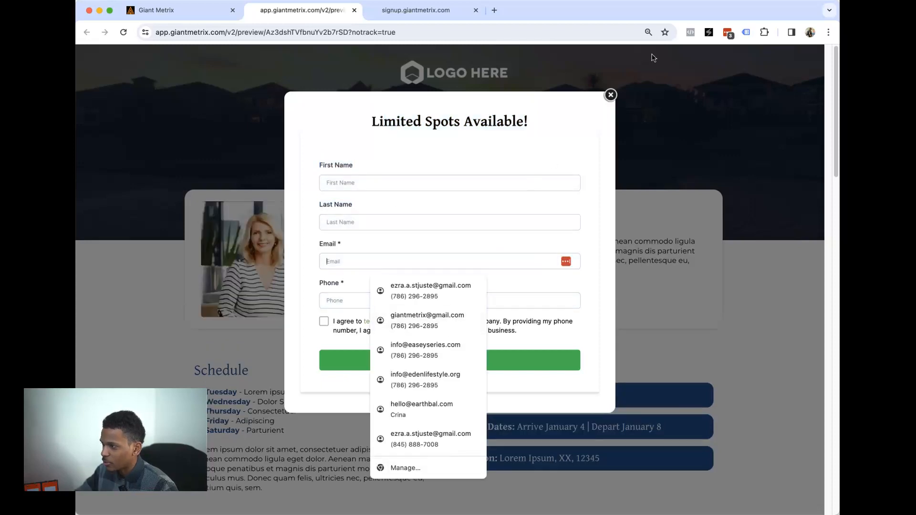
click(611, 95)
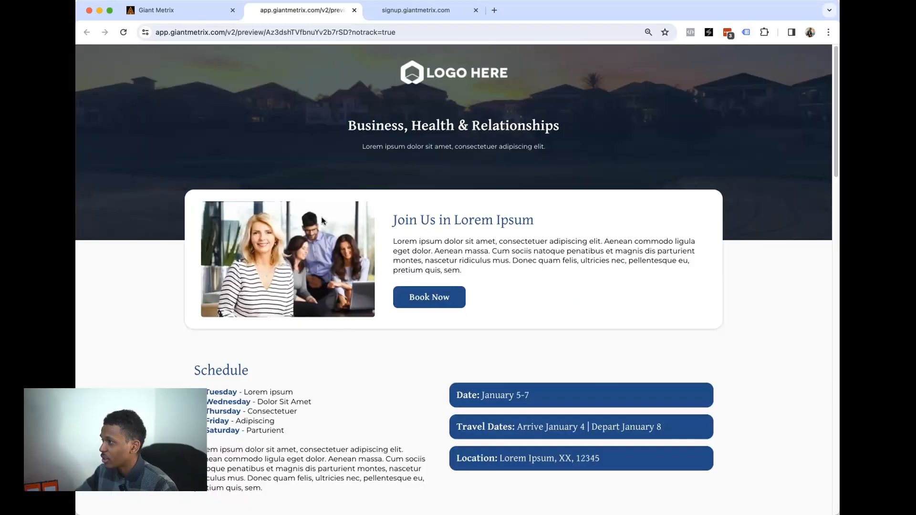
click(171, 11)
click(89, 59)
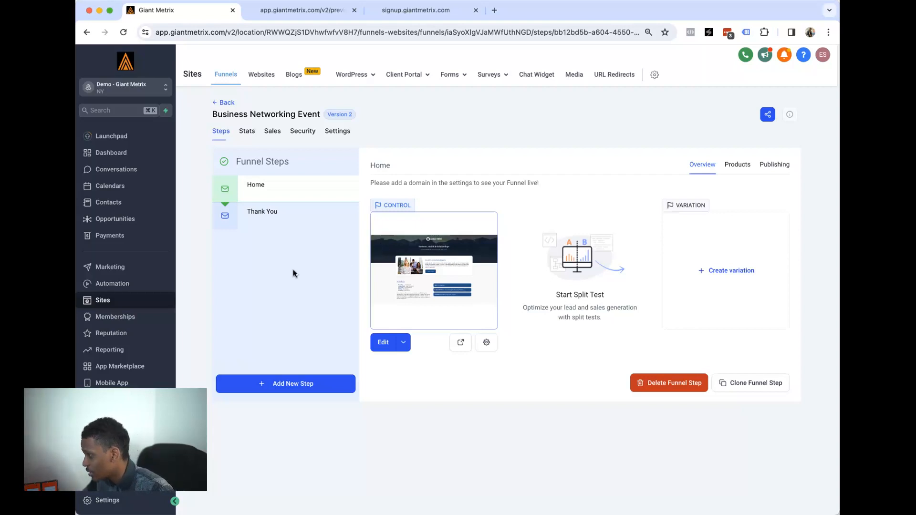
- In Automation > Workflows, create a workflow from the Webinar Registration Confirmation & Reminders recipe
click(126, 288)
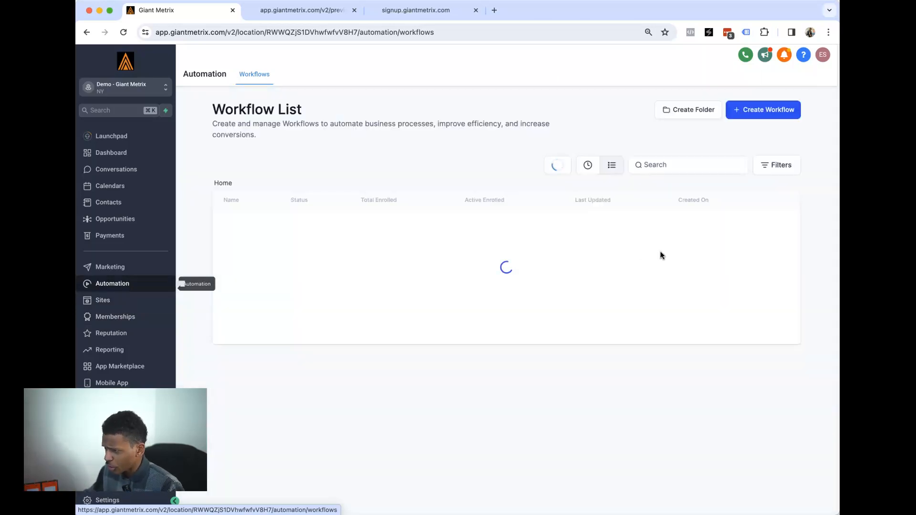
click(769, 111)
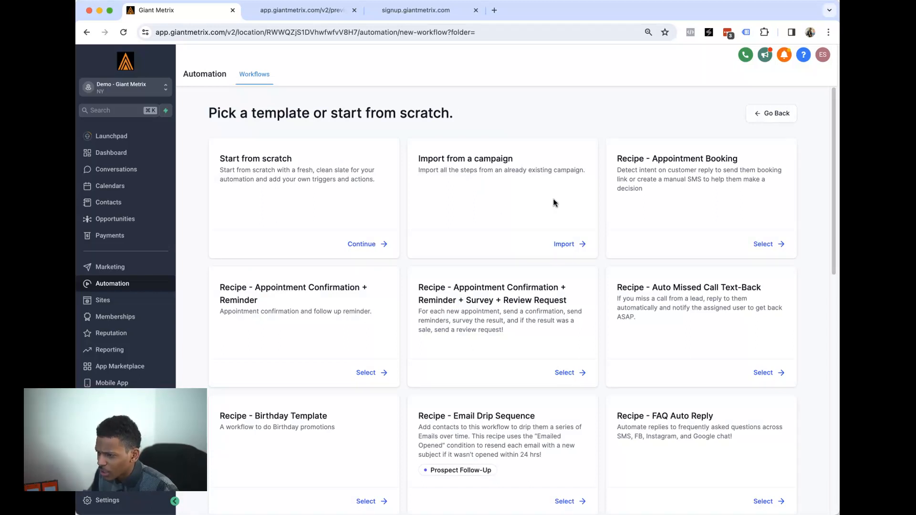
scroll(554, 203, down, 10)
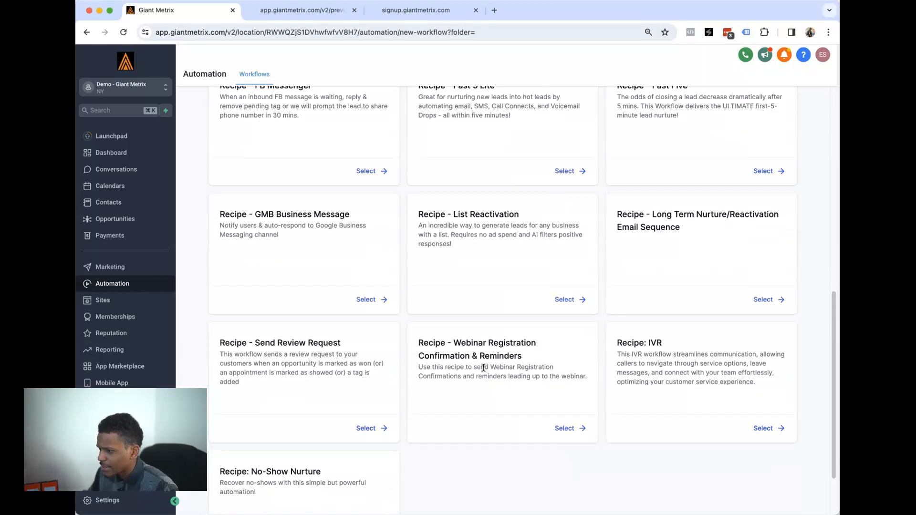
scroll(486, 392, down, 1)
drag(466, 322, 524, 343)
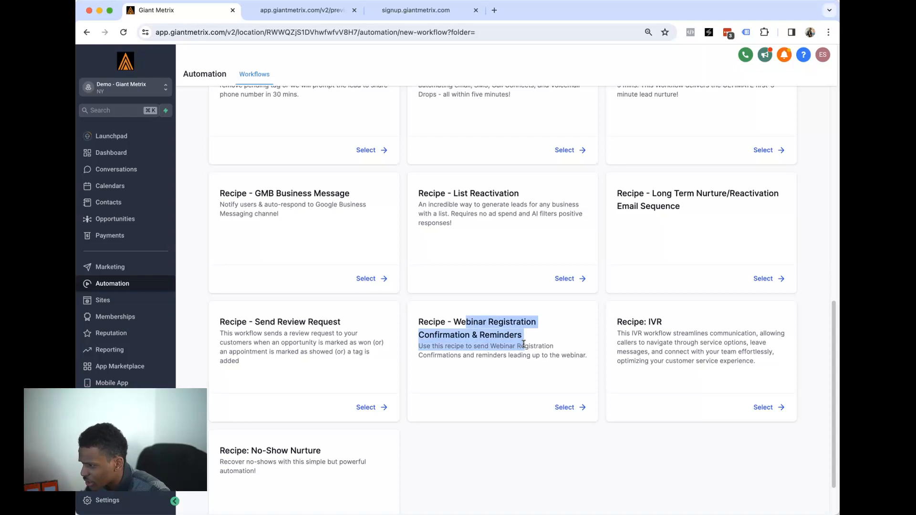
scroll(504, 323, down, 2)
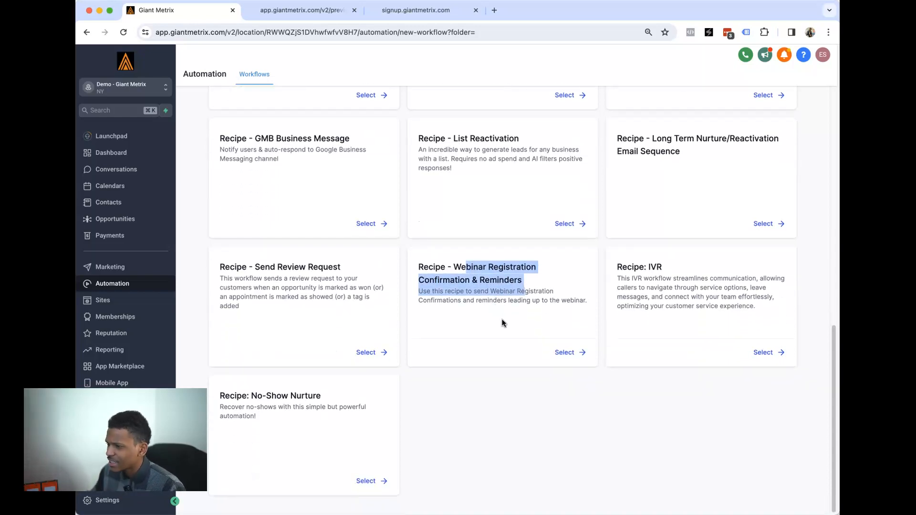
click(569, 353)
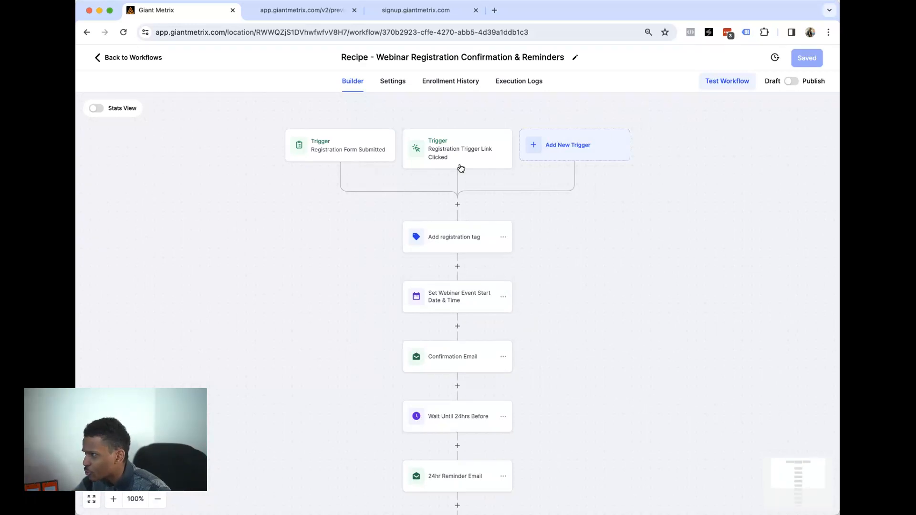
- Restrict the Registration Form Submitted trigger to Event Form 1
click(355, 153)
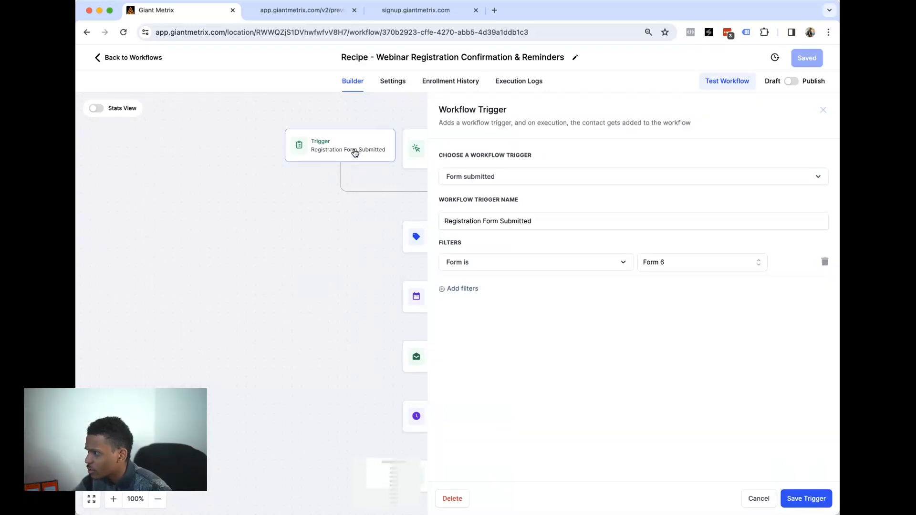
click(679, 265)
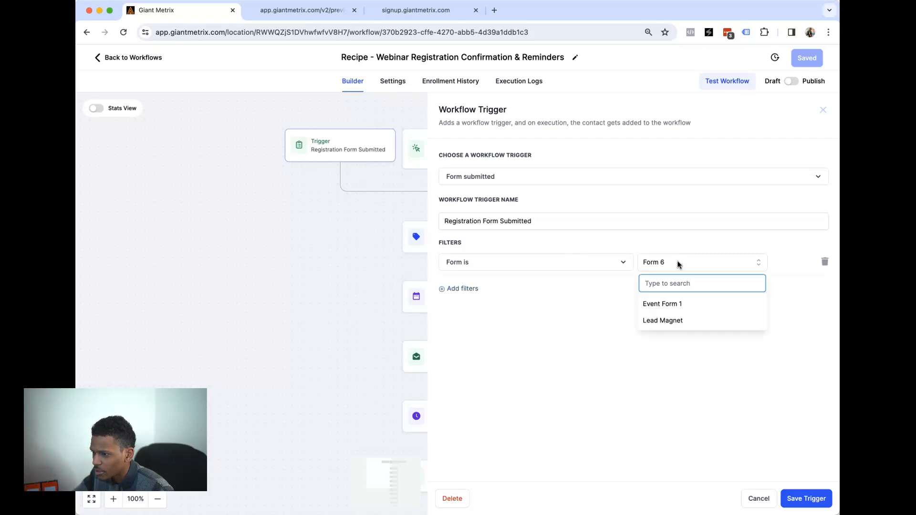
click(662, 307)
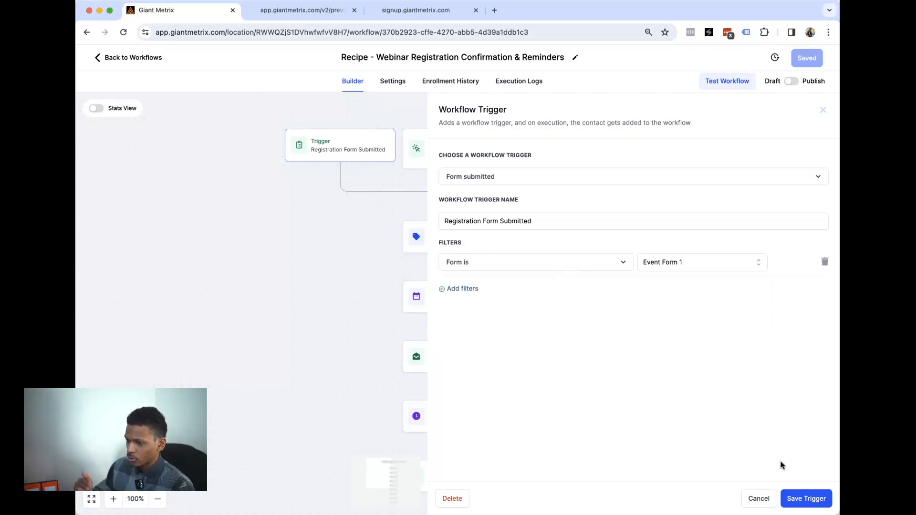
click(805, 500)
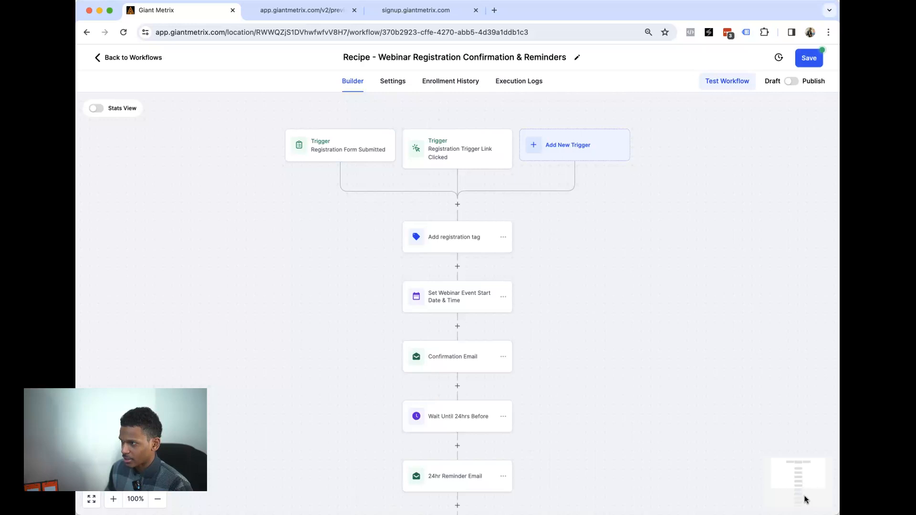
- Delete the Registration Trigger Link Clicked trigger and save the workflow
click(463, 157)
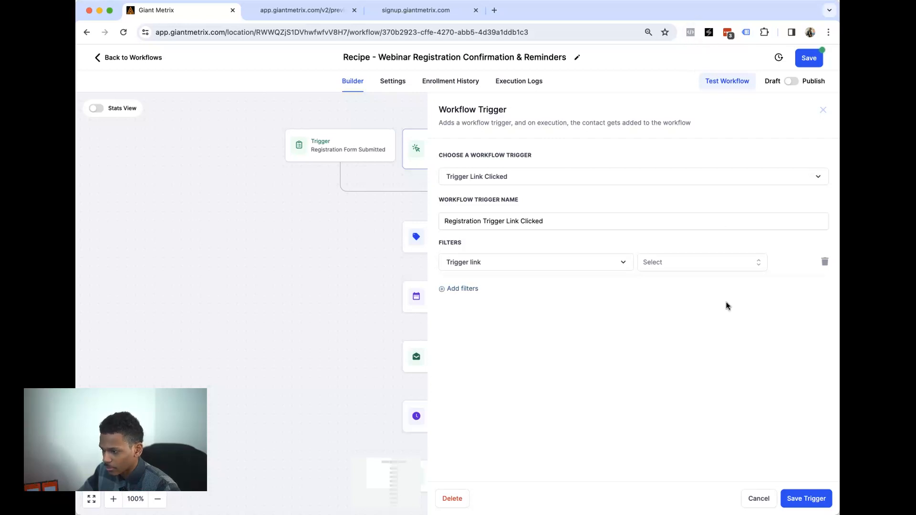
click(467, 498)
click(554, 307)
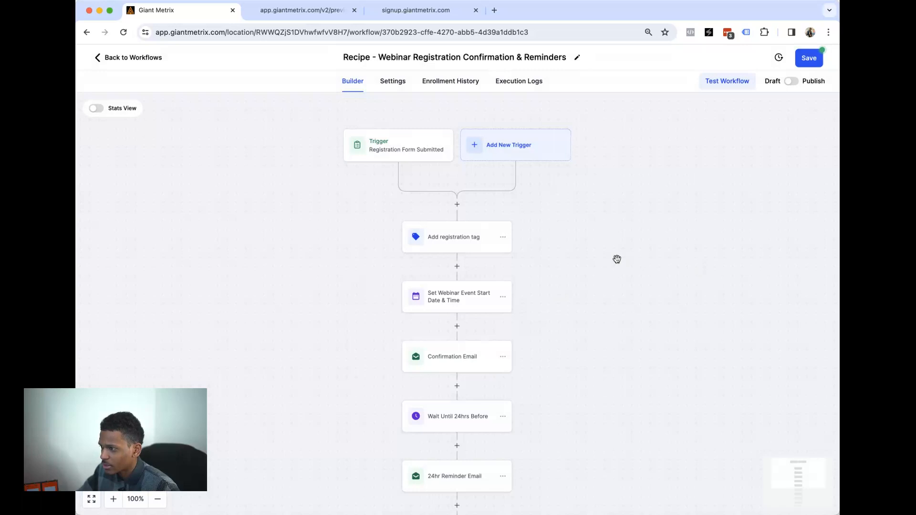
click(804, 64)
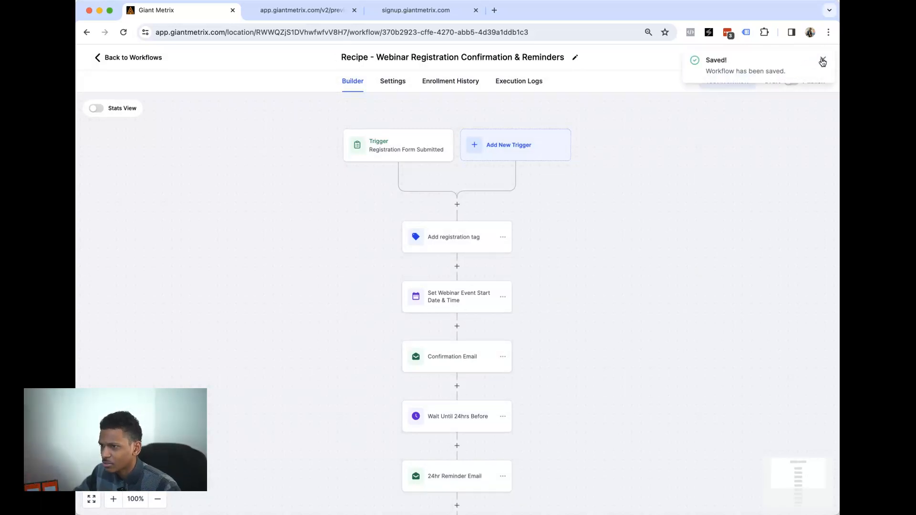
click(824, 60)
click(472, 240)
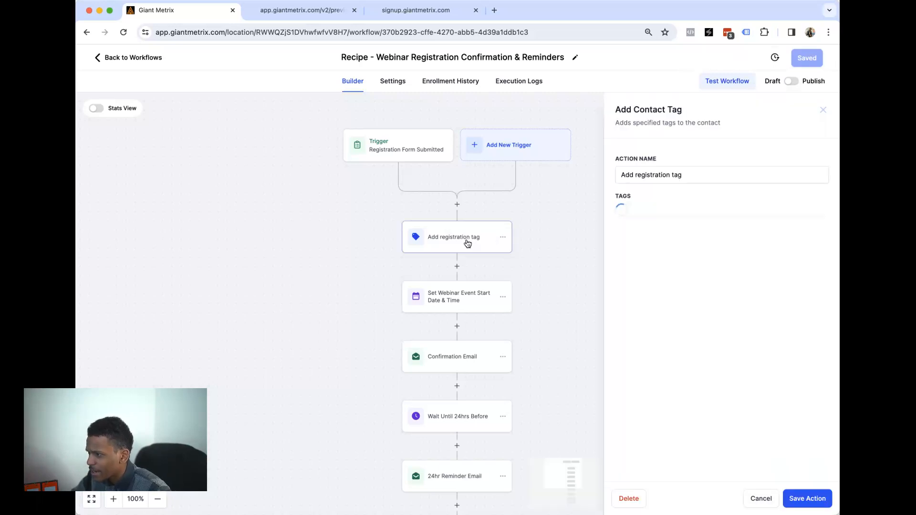
- Create and add the new 'eventregistrant' tag to the Add registration tag step
click(656, 212)
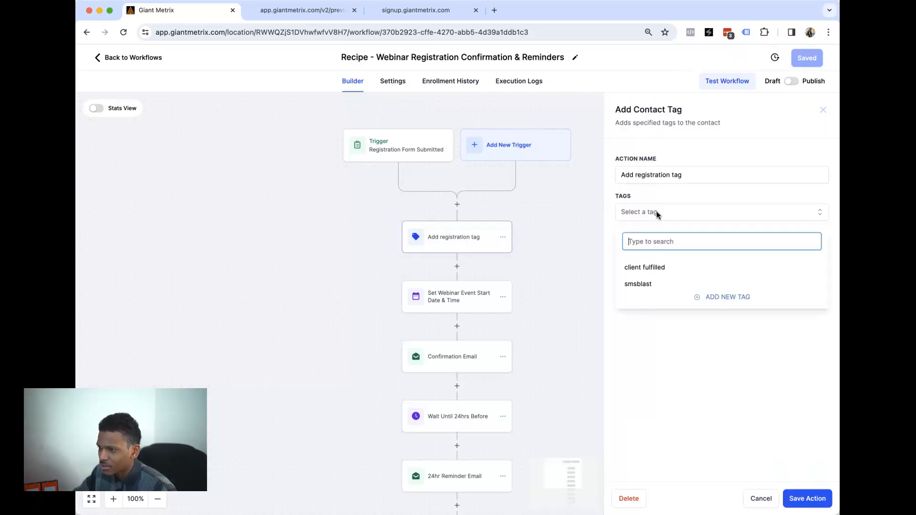
text(eventregistrant)
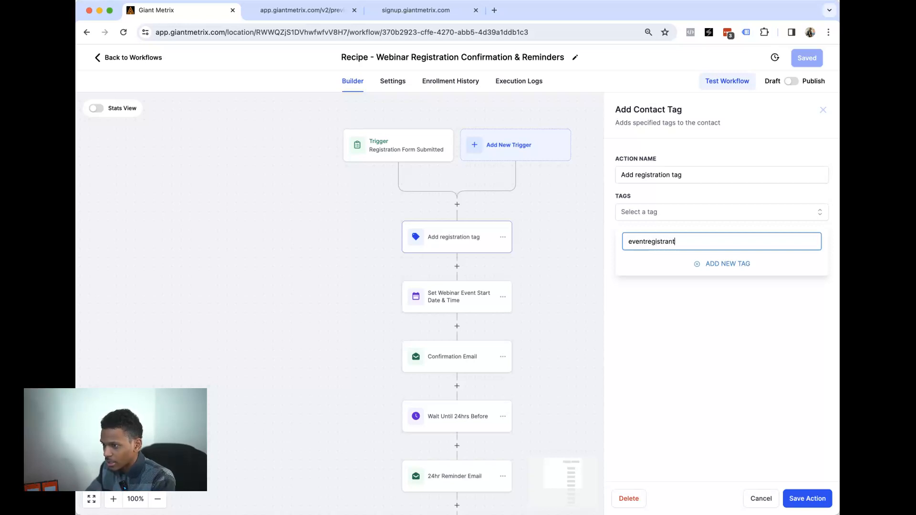
click(723, 264)
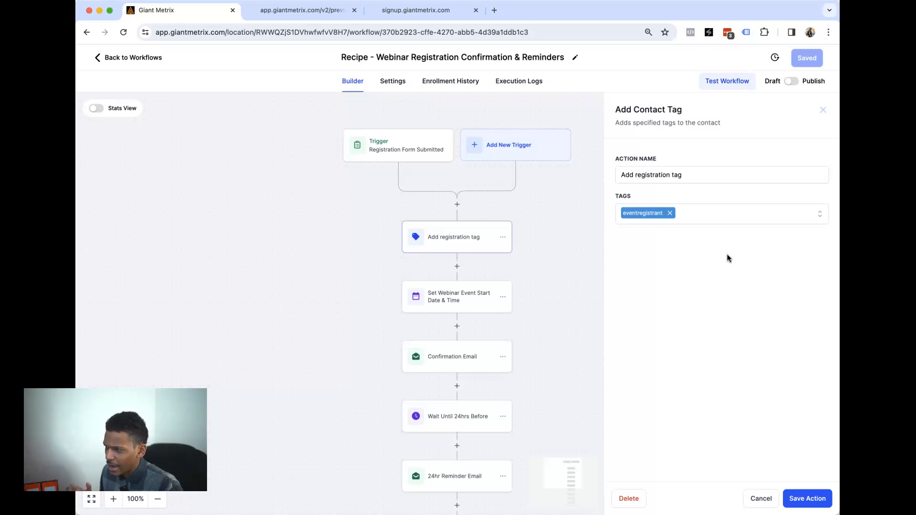
- Open the Set Webinar Event Start Date & Time step, currently 2022-01-27 1:30 PM
scroll(544, 258, down, 1)
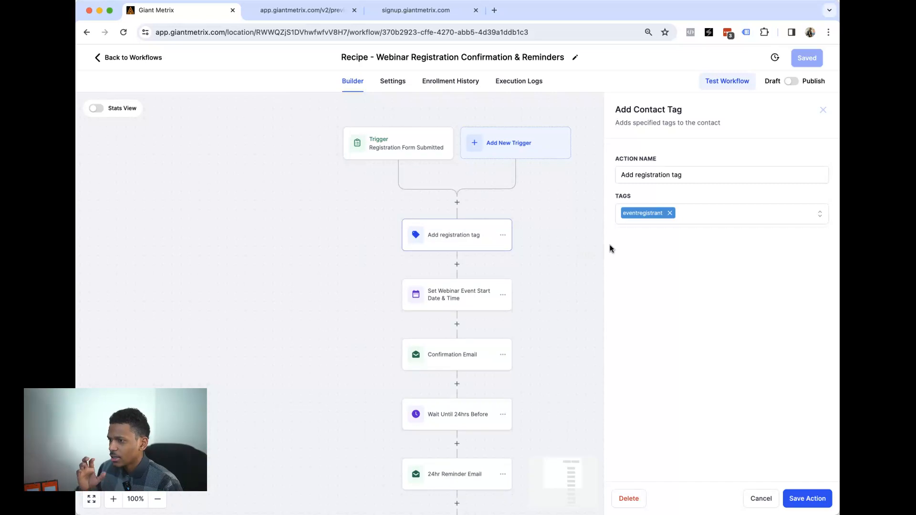
click(492, 296)
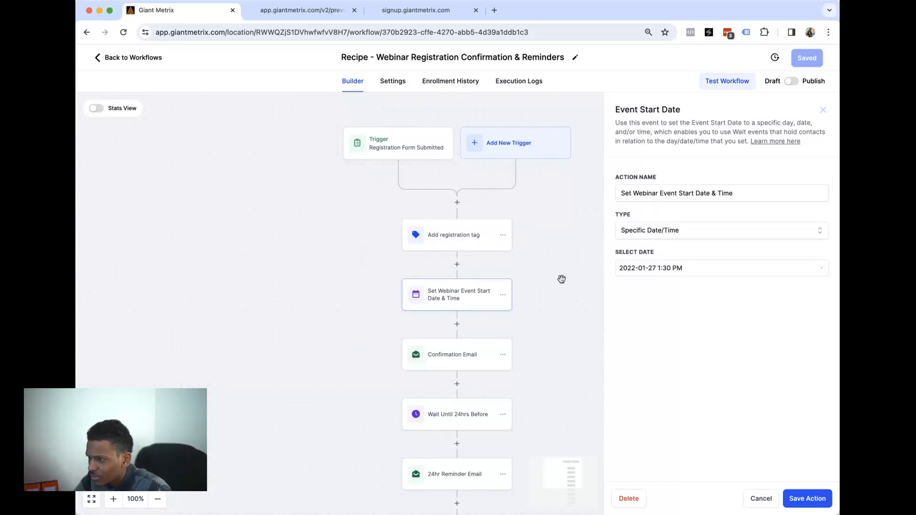
drag(632, 107, 708, 120)
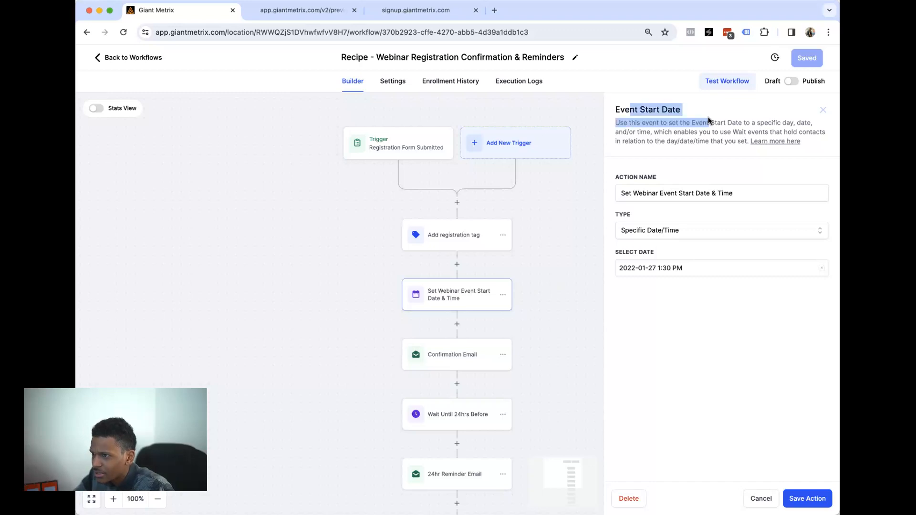
- Change the webinar start date to 30 May 2024 at 1:30 PM and save the step
click(650, 267)
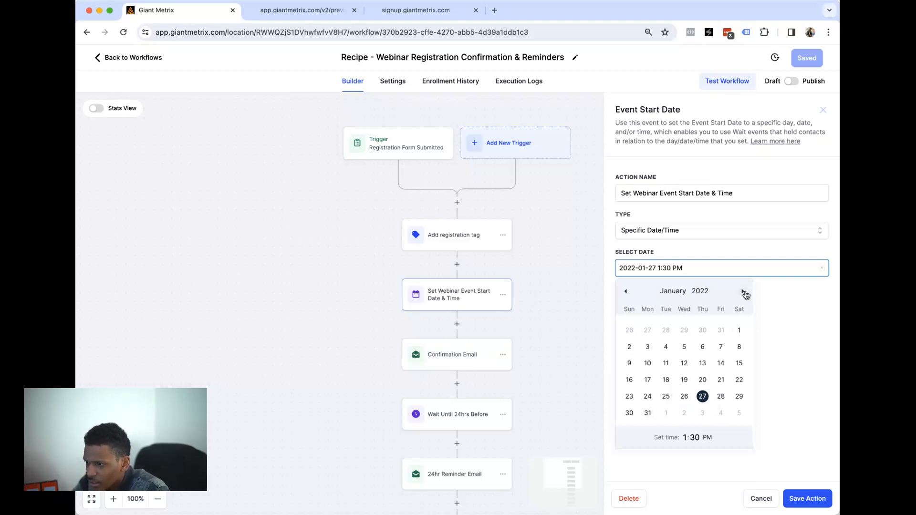
click(702, 292)
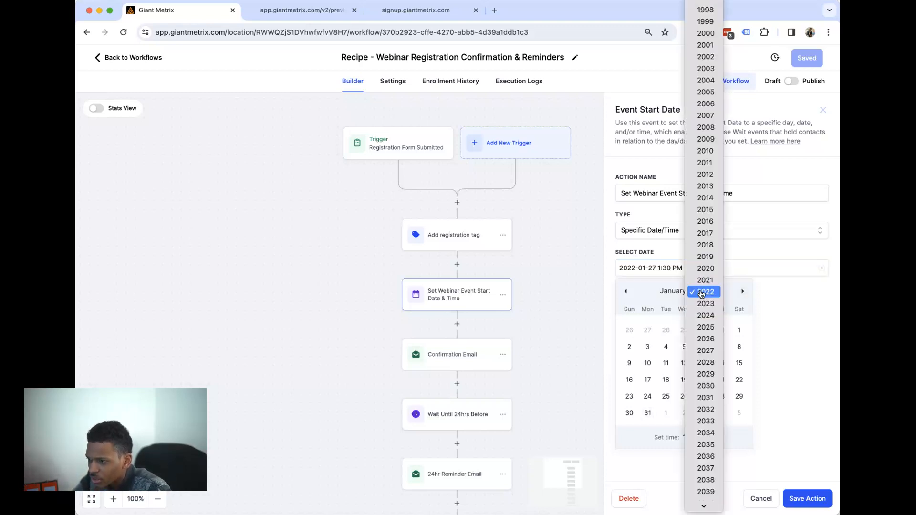
click(705, 317)
click(743, 291)
click(744, 291)
click(743, 292)
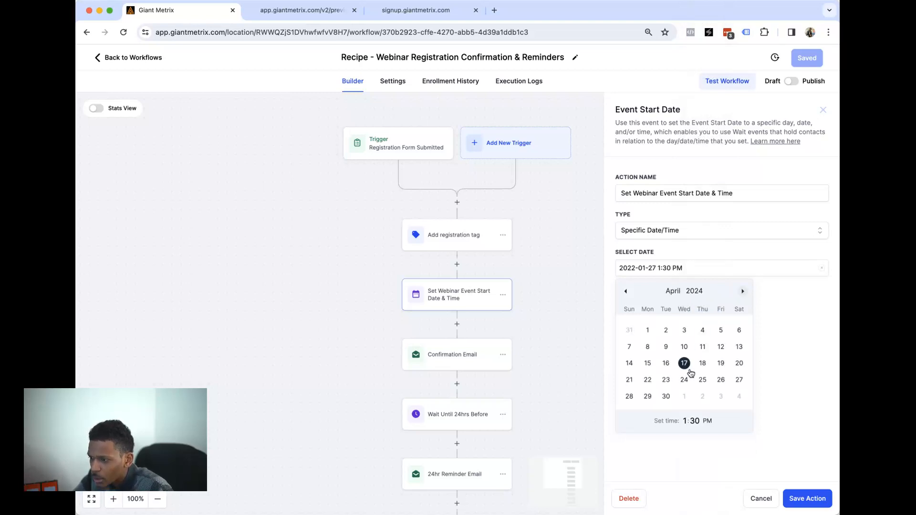
click(743, 292)
click(702, 397)
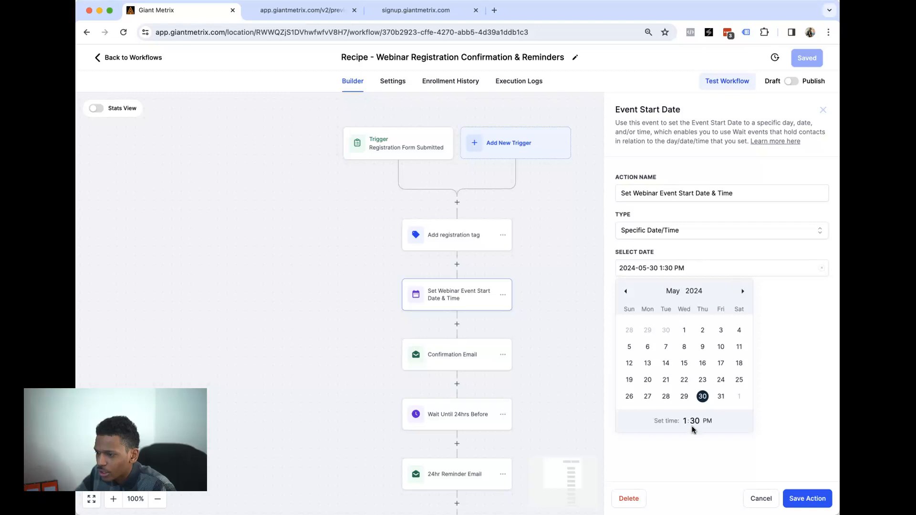
click(787, 418)
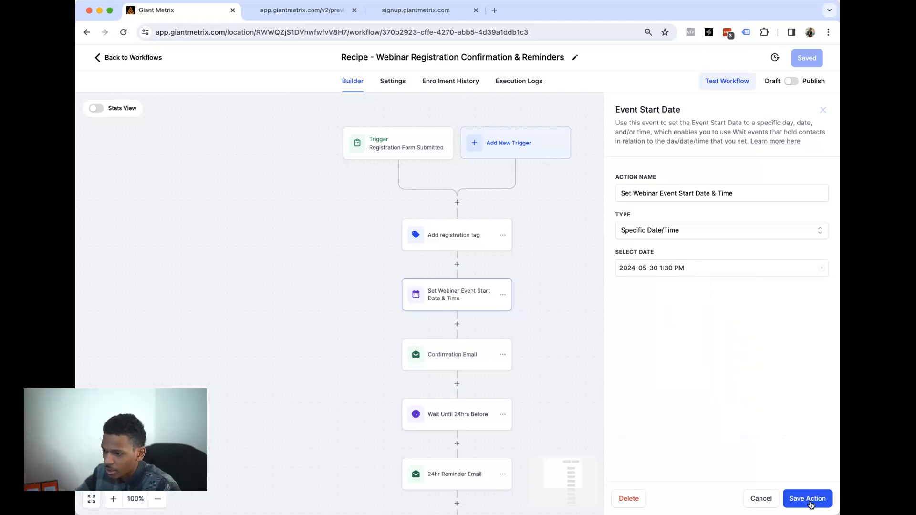
click(808, 499)
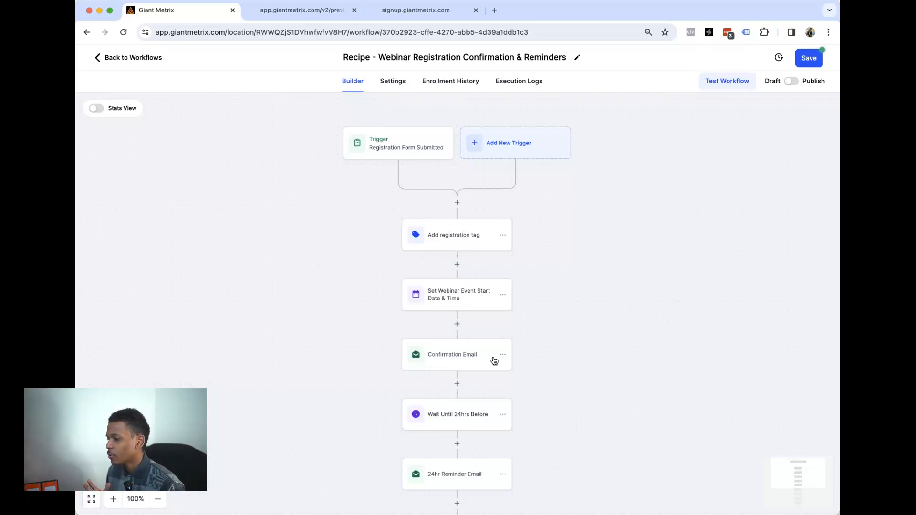
- Review the Confirmation Email's sender and 'You're Registered' subject, then open the Wait Until 24hrs Before step
scroll(493, 360, down, 2)
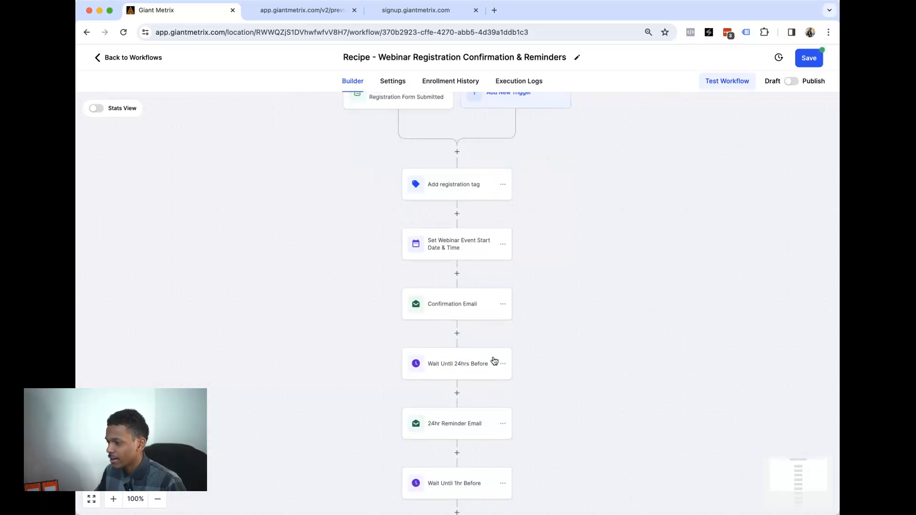
scroll(477, 363, down, 2)
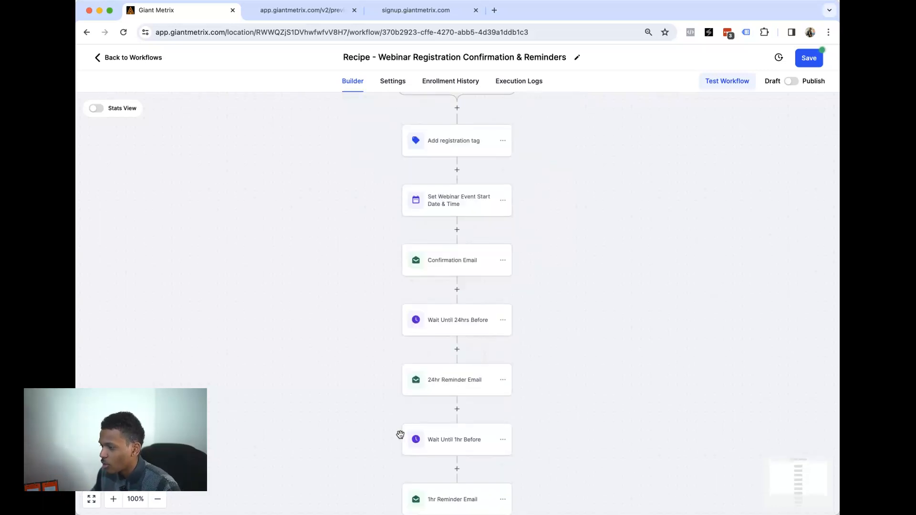
scroll(454, 399, down, 2)
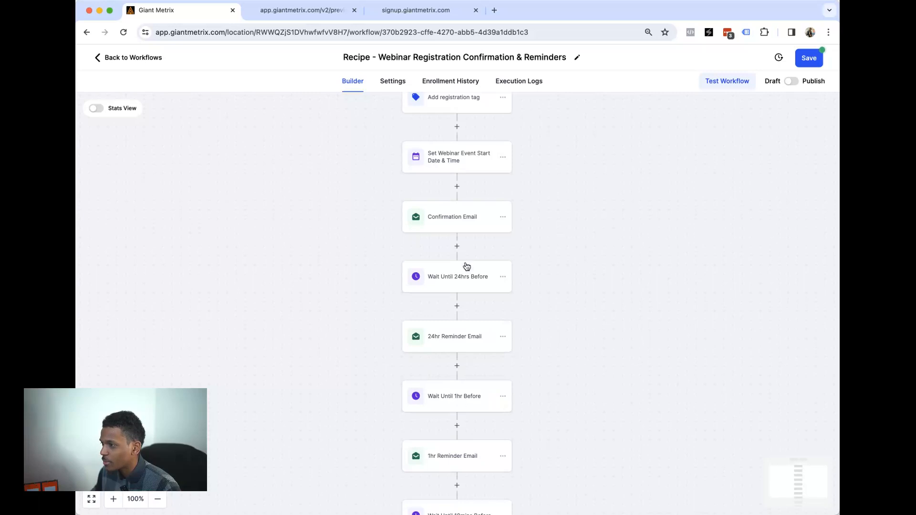
click(462, 219)
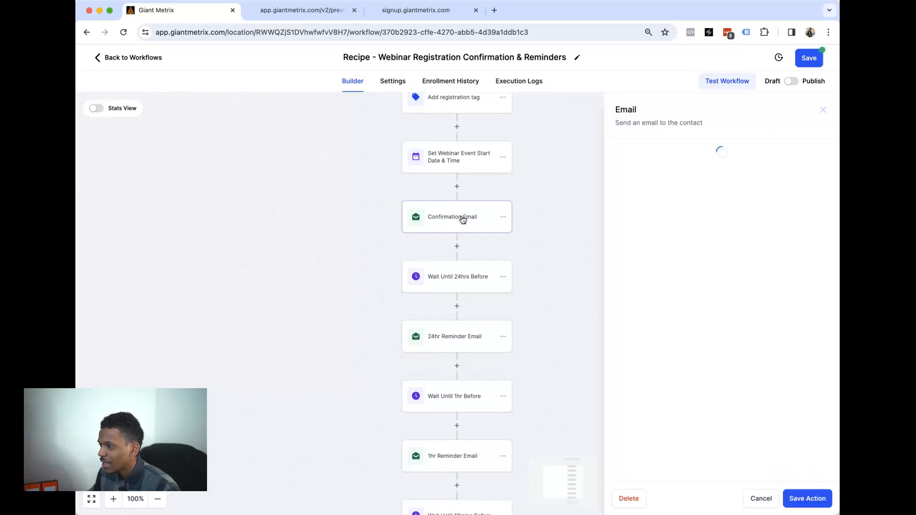
triple_click(677, 262)
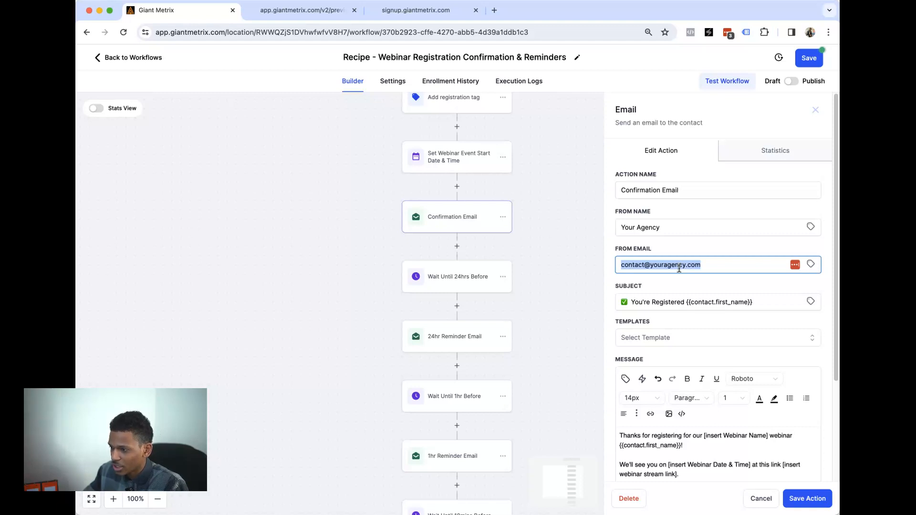
scroll(682, 286, down, 3)
drag(647, 329, 709, 361)
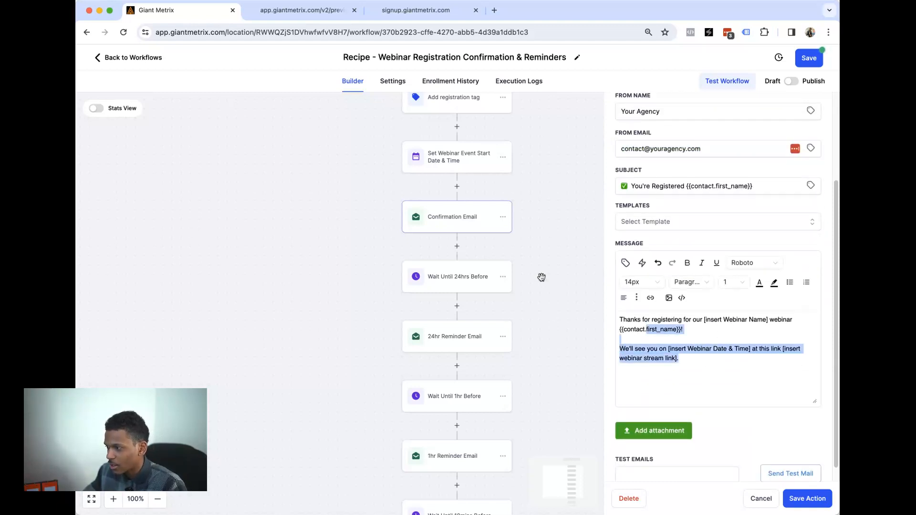
click(465, 282)
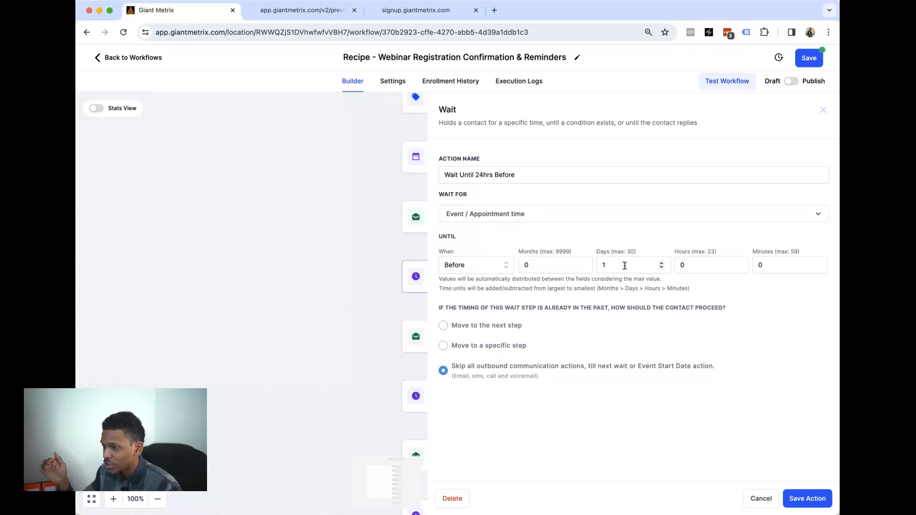
- Keep the wait at 1 day before the event, after briefly trying 7, and save the step
click(595, 272)
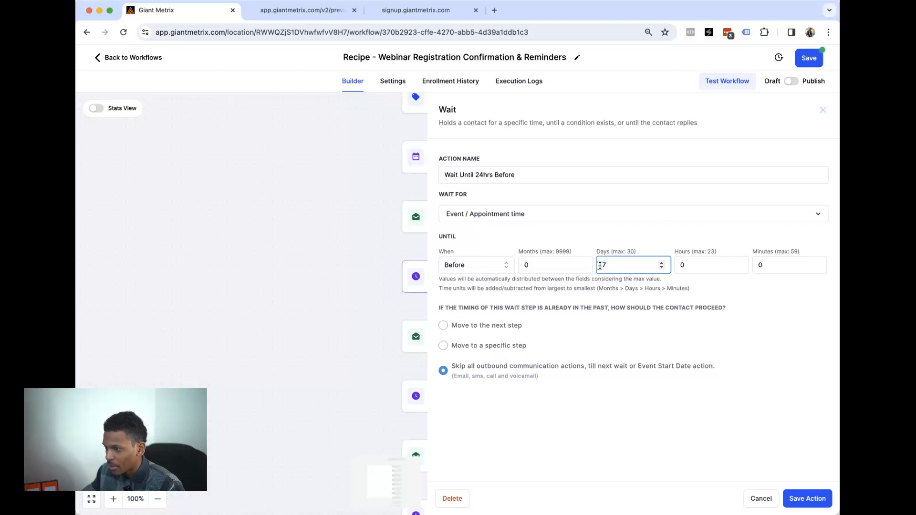
double_click(600, 267)
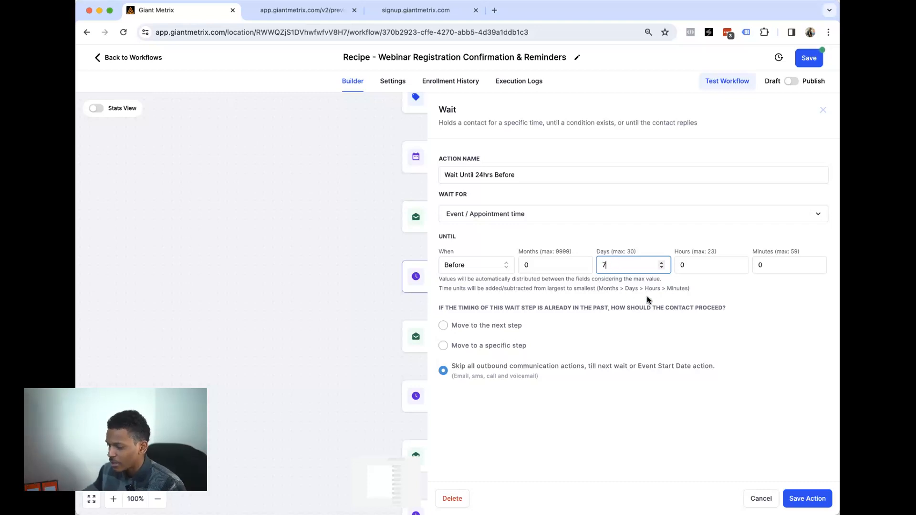
drag(626, 265, 599, 262)
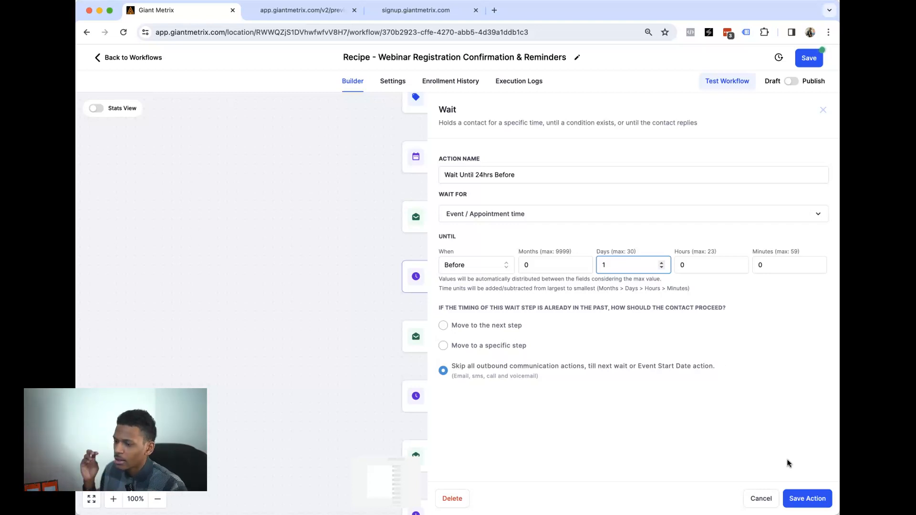
click(806, 497)
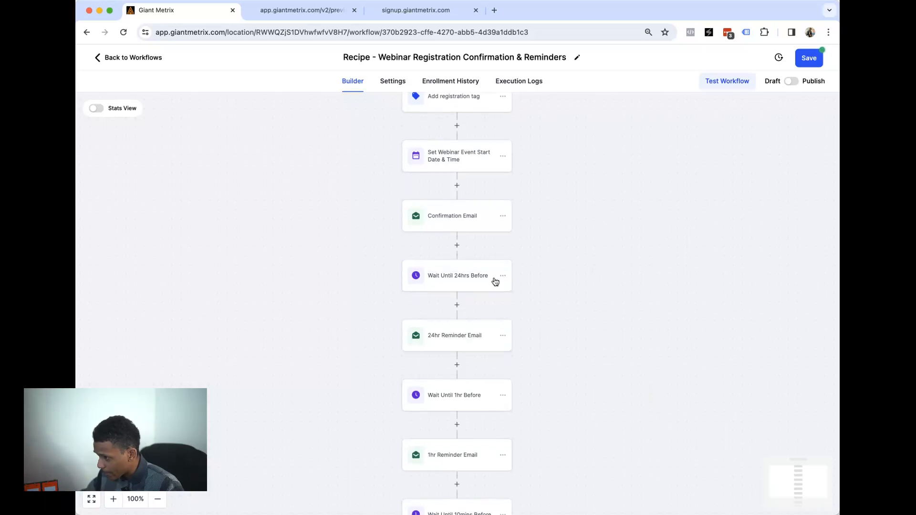
scroll(493, 280, down, 2)
scroll(467, 286, down, 1)
scroll(472, 327, down, 1)
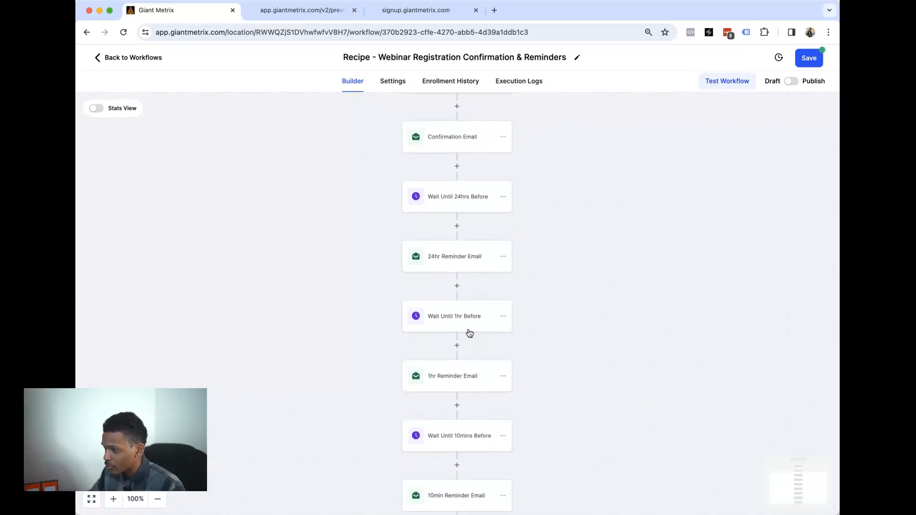
click(468, 330)
key(Escape)
scroll(682, 400, down, 5)
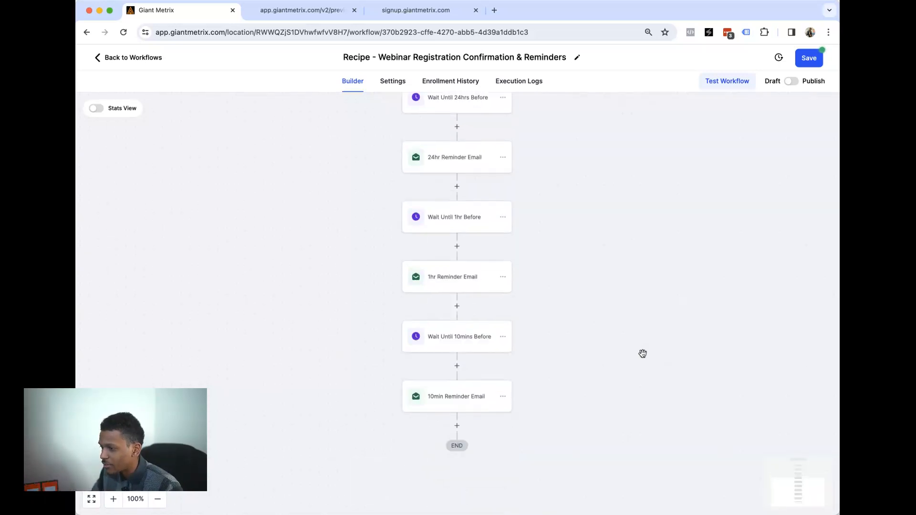
click(451, 291)
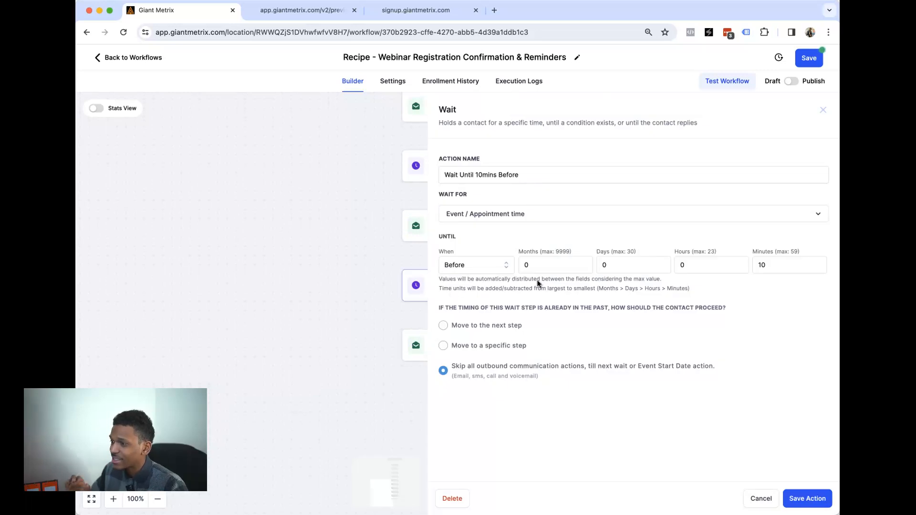
click(330, 288)
click(465, 348)
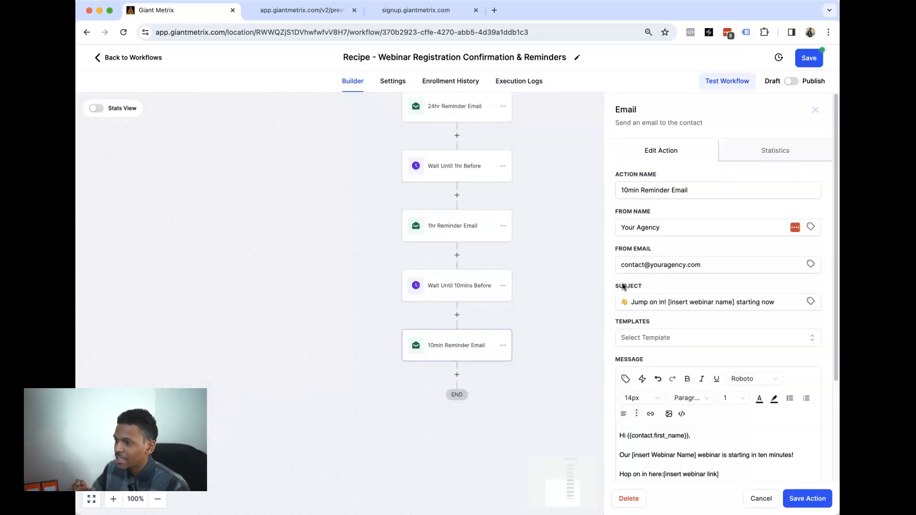
click(564, 296)
scroll(536, 277, up, 5)
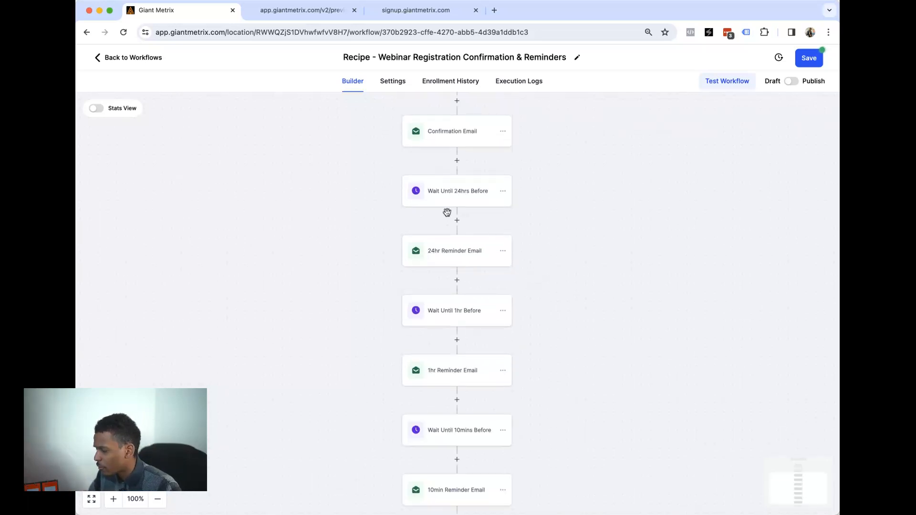
- Insert a Send SMS action after the Wait Until 24hrs Before step
click(457, 221)
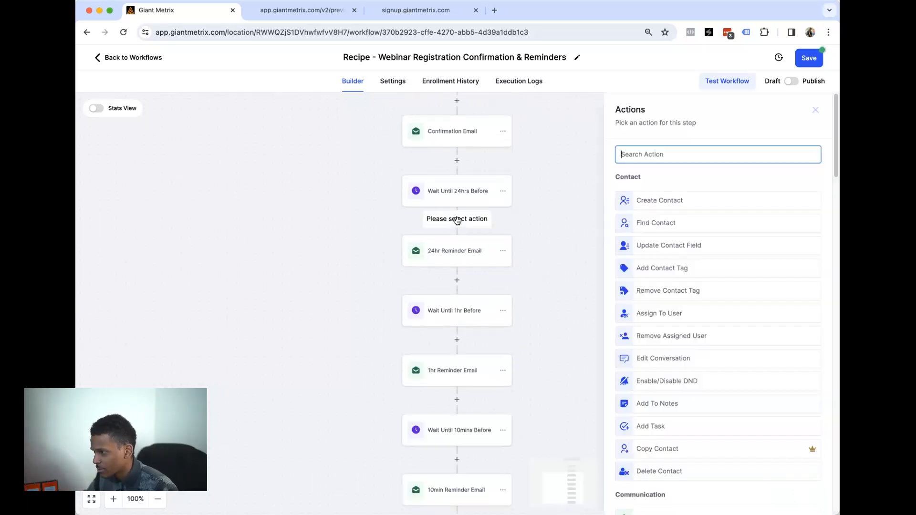
scroll(704, 244, down, 4)
scroll(705, 249, down, 2)
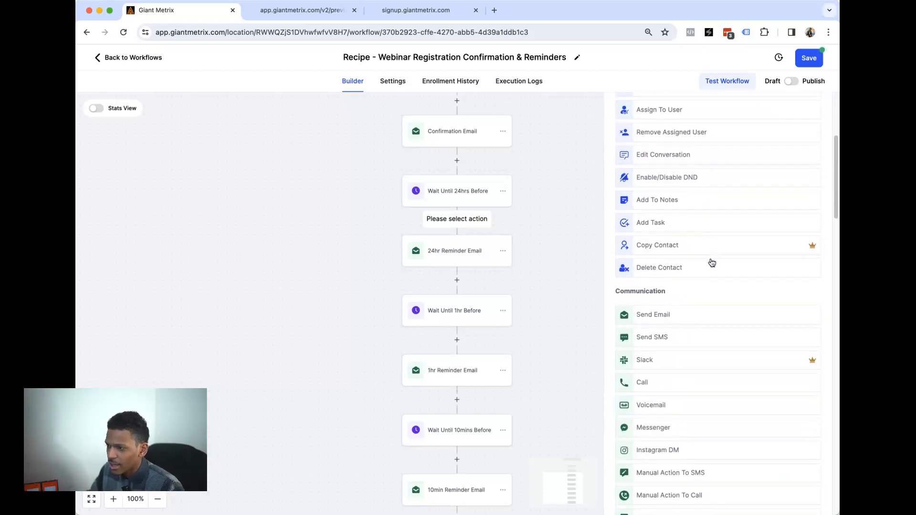
drag(620, 266, 678, 278)
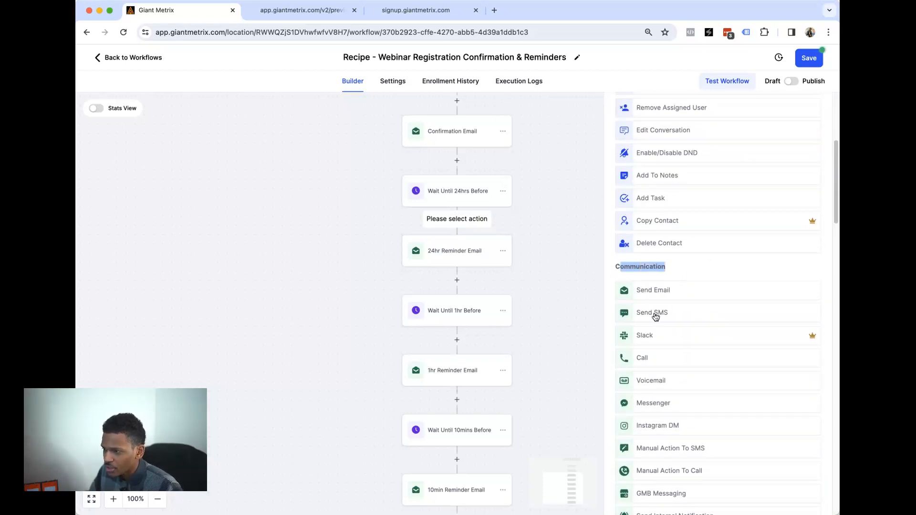
click(672, 316)
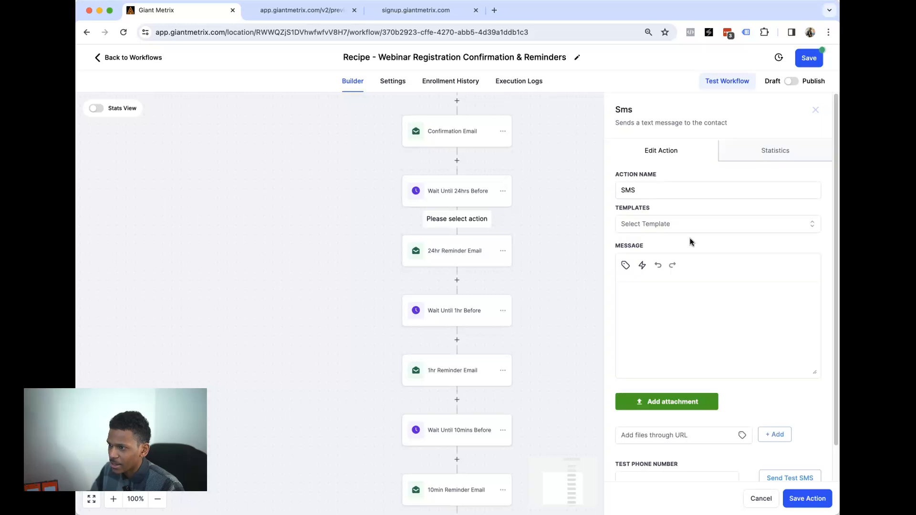
- Write the text 'Our event starts in 24 hours. See you there!' and save the SMS step
click(702, 311)
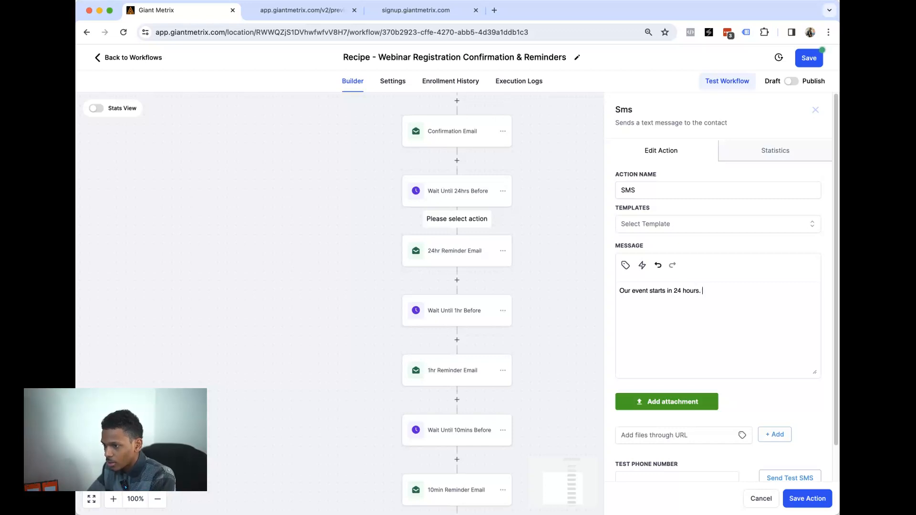
text(e!)
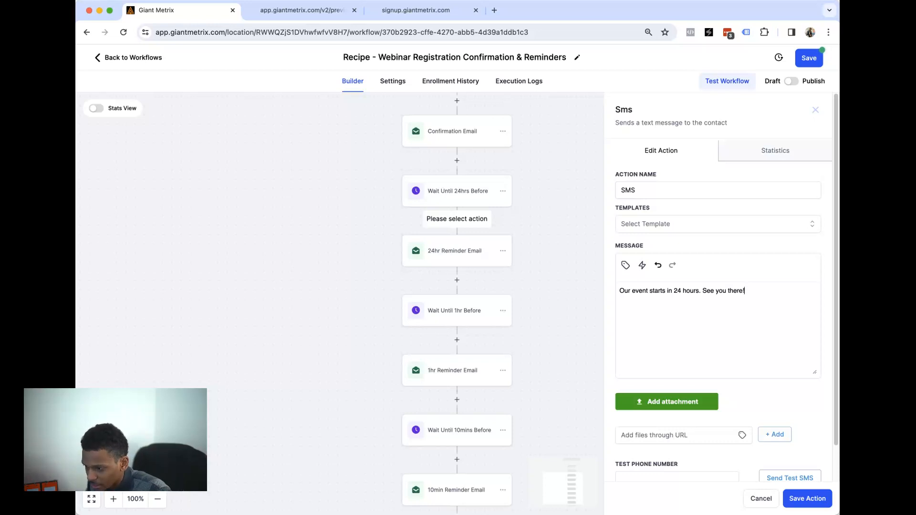
scroll(815, 321, down, 2)
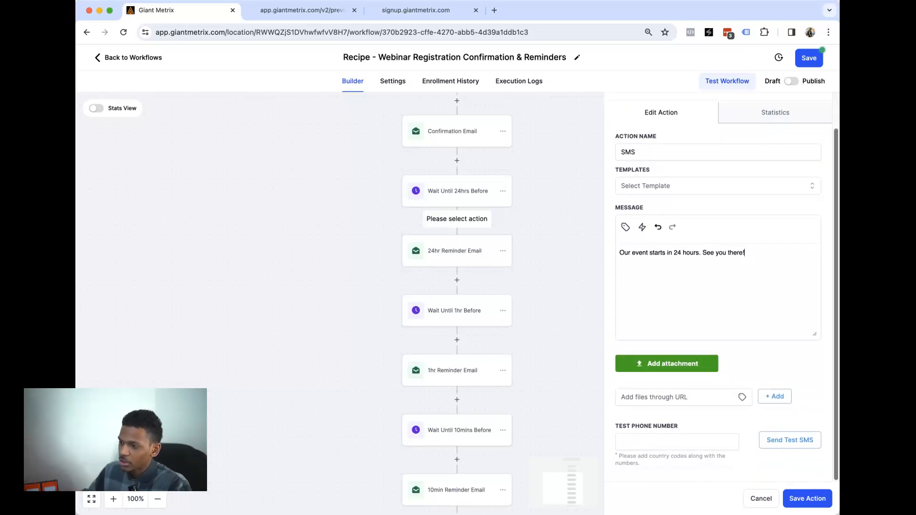
scroll(739, 410, up, 1)
click(683, 459)
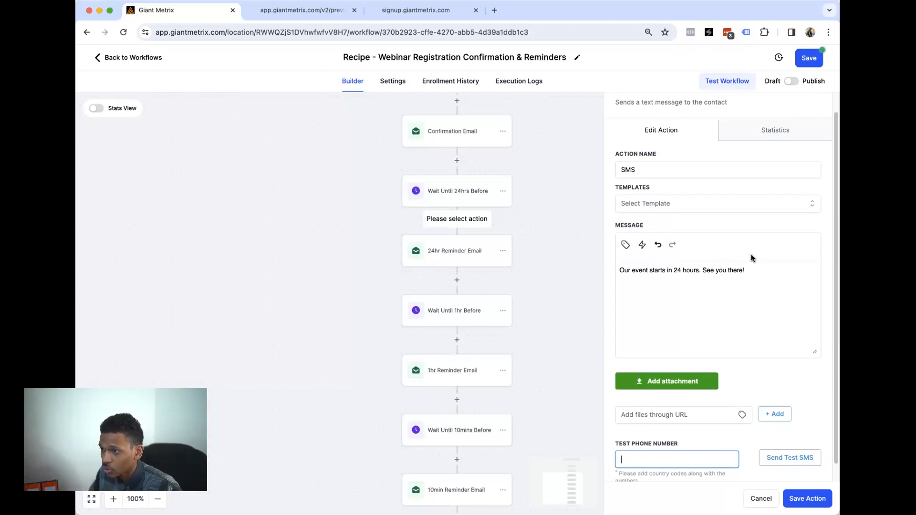
click(804, 499)
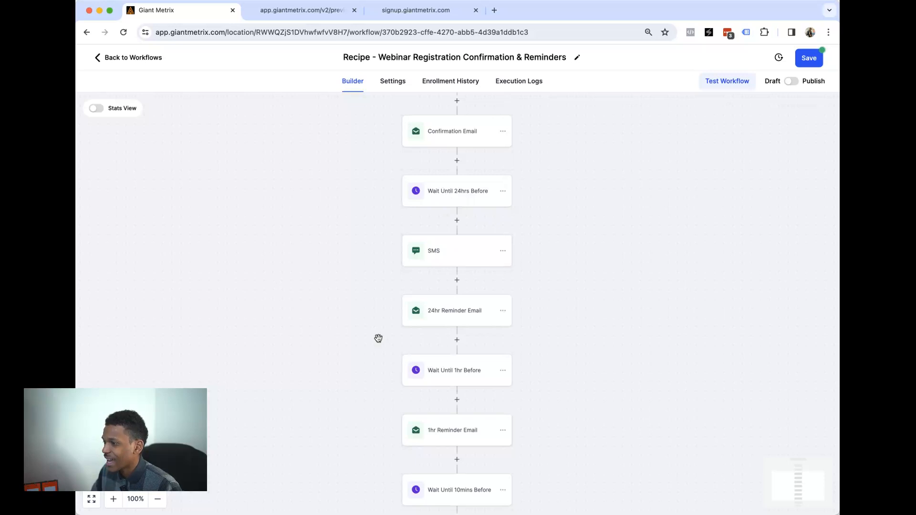
- Switch the workflow from Draft to Publish and save it
scroll(473, 300, down, 2)
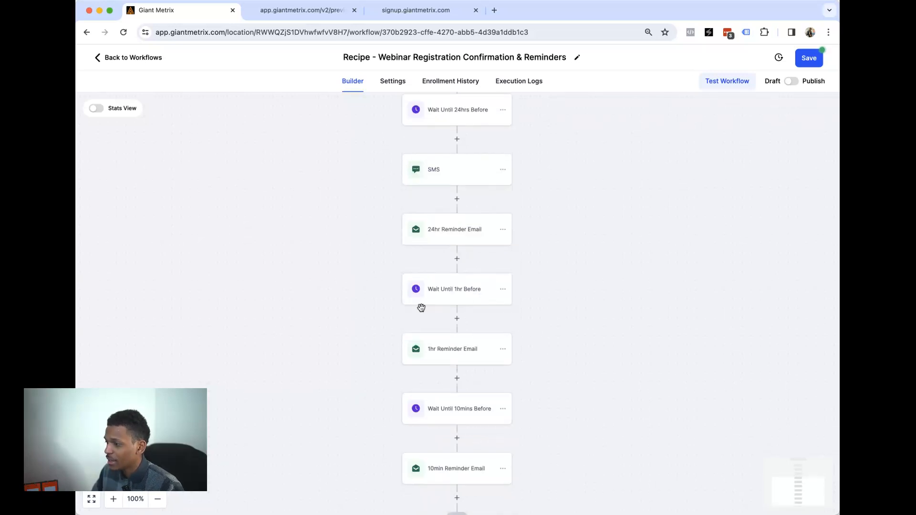
scroll(463, 282, down, 2)
scroll(463, 277, up, 12)
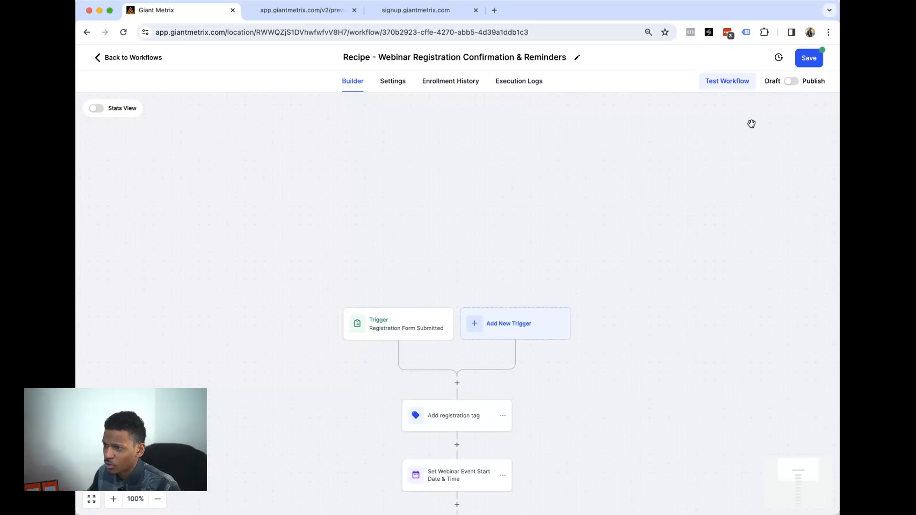
click(792, 81)
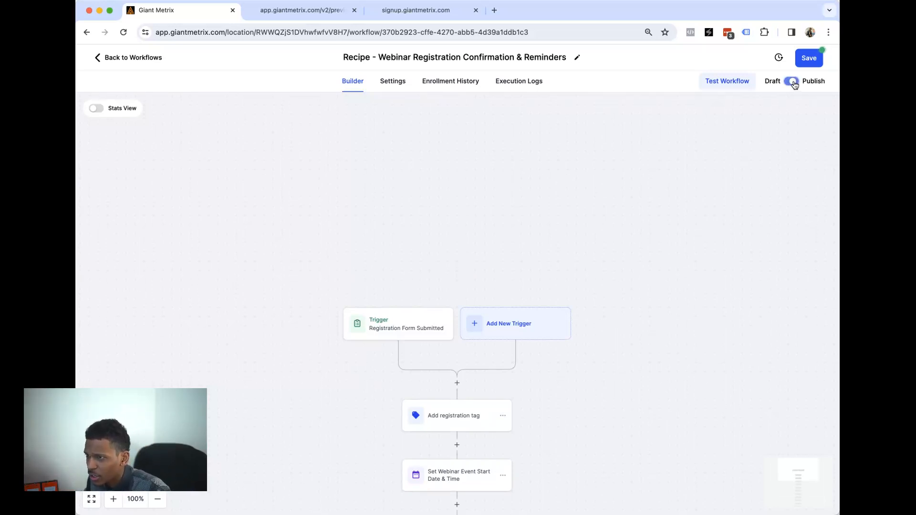
click(803, 63)
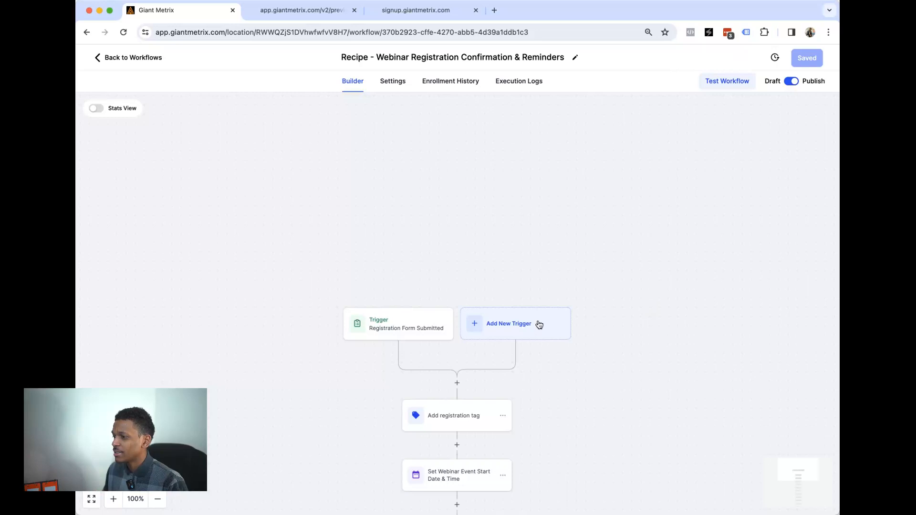
- Scroll through the saved workflow from the form trigger down to the reminders
scroll(501, 306, down, 3)
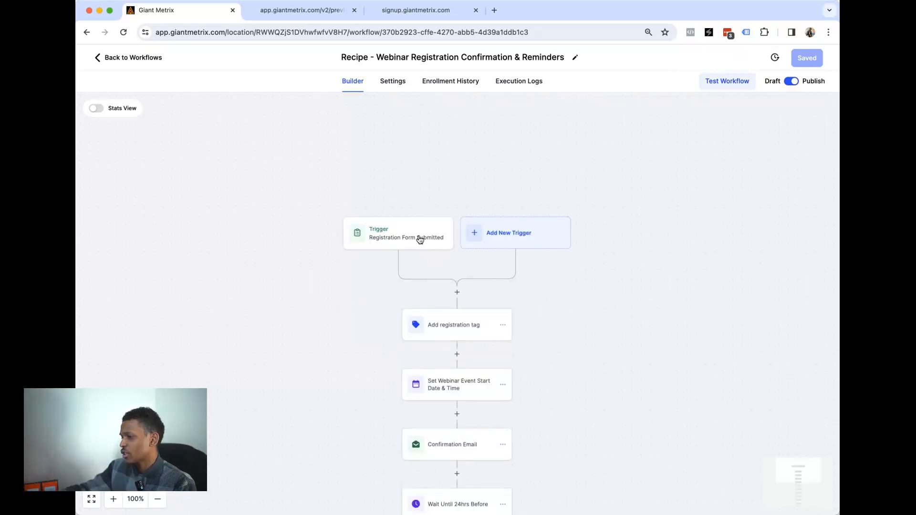
scroll(422, 241, down, 3)
scroll(424, 244, down, 10)
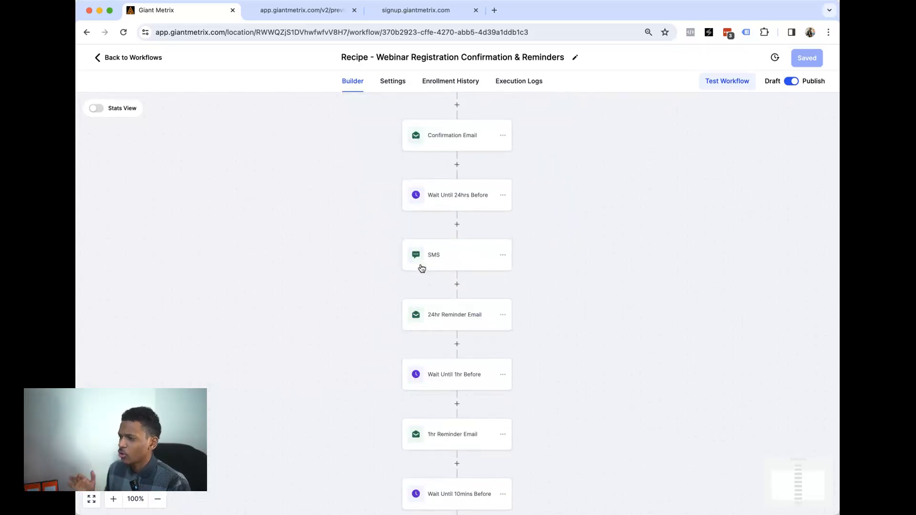
scroll(544, 321, down, 6)
scroll(573, 297, up, 15)
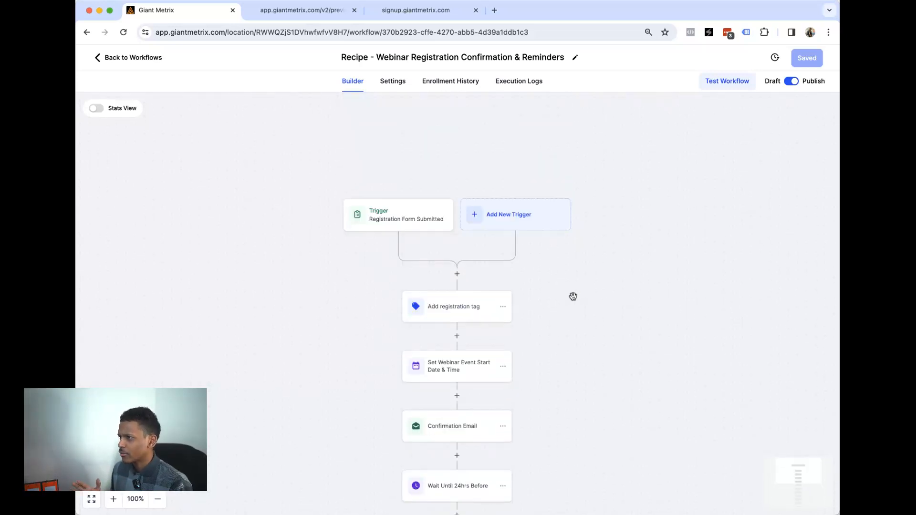